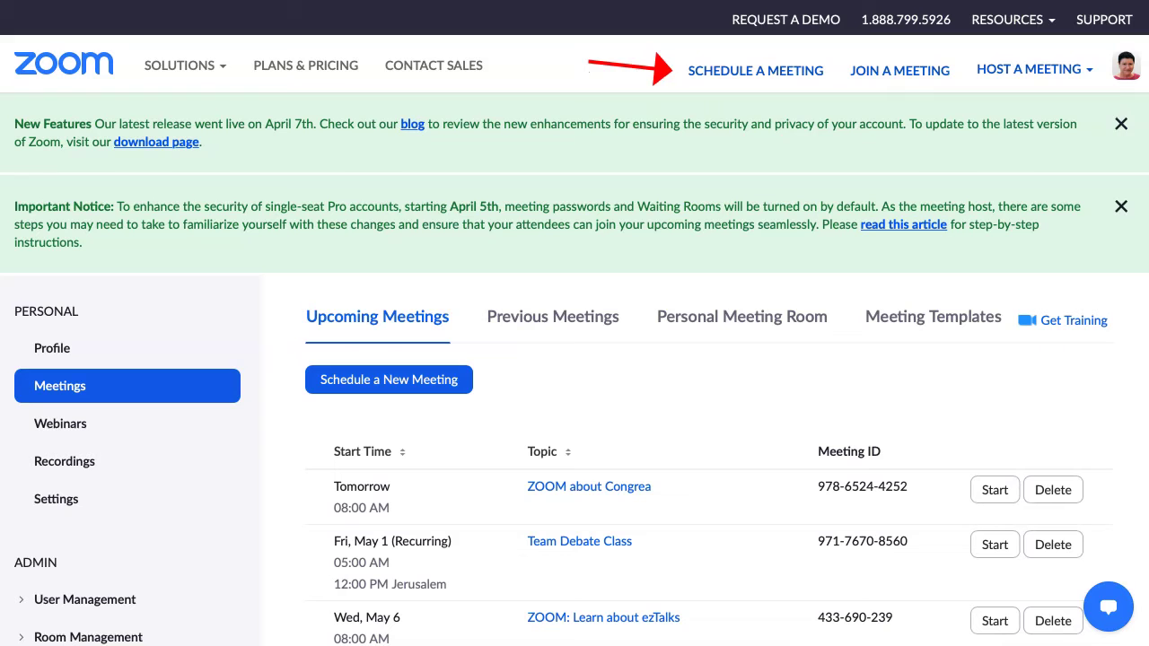
# Start scheduling a new meeting and enter "Registration" as its topic.
pyautogui.click(755, 70)
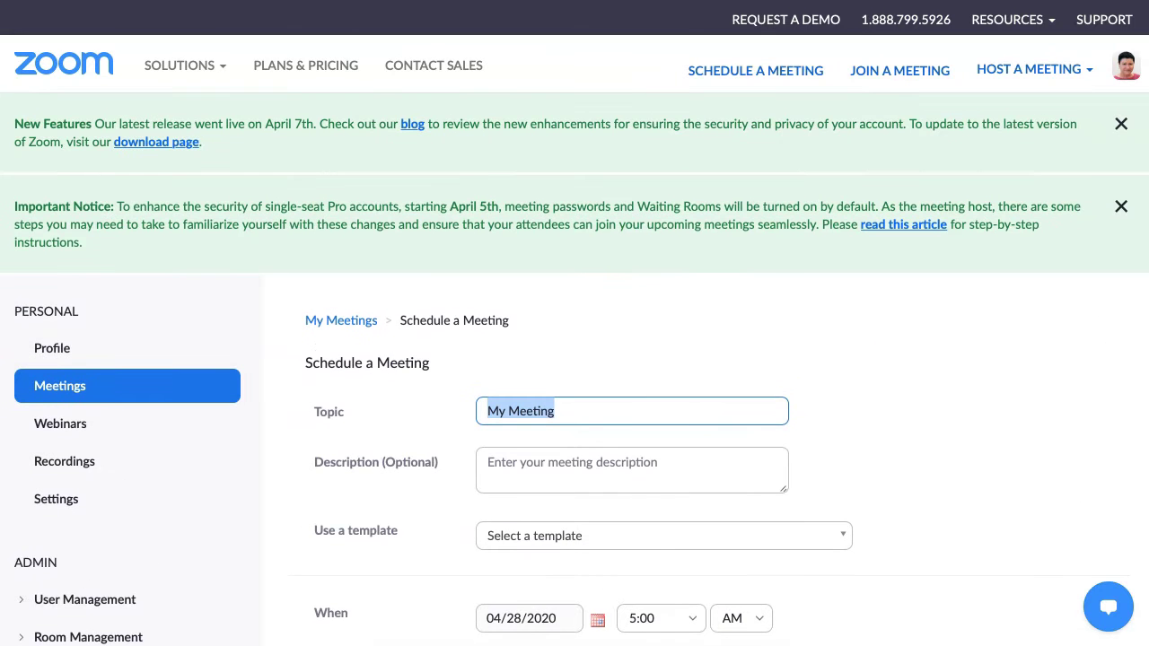
pyautogui.scroll(-2, 575, 404)
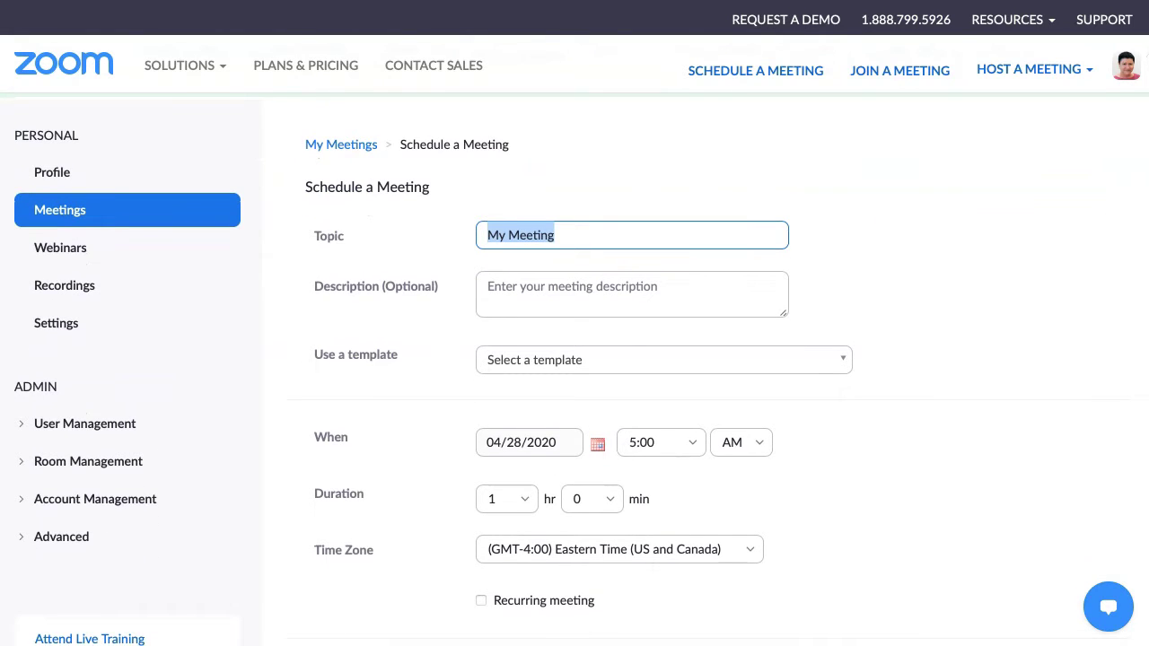
pyautogui.write('Registration')
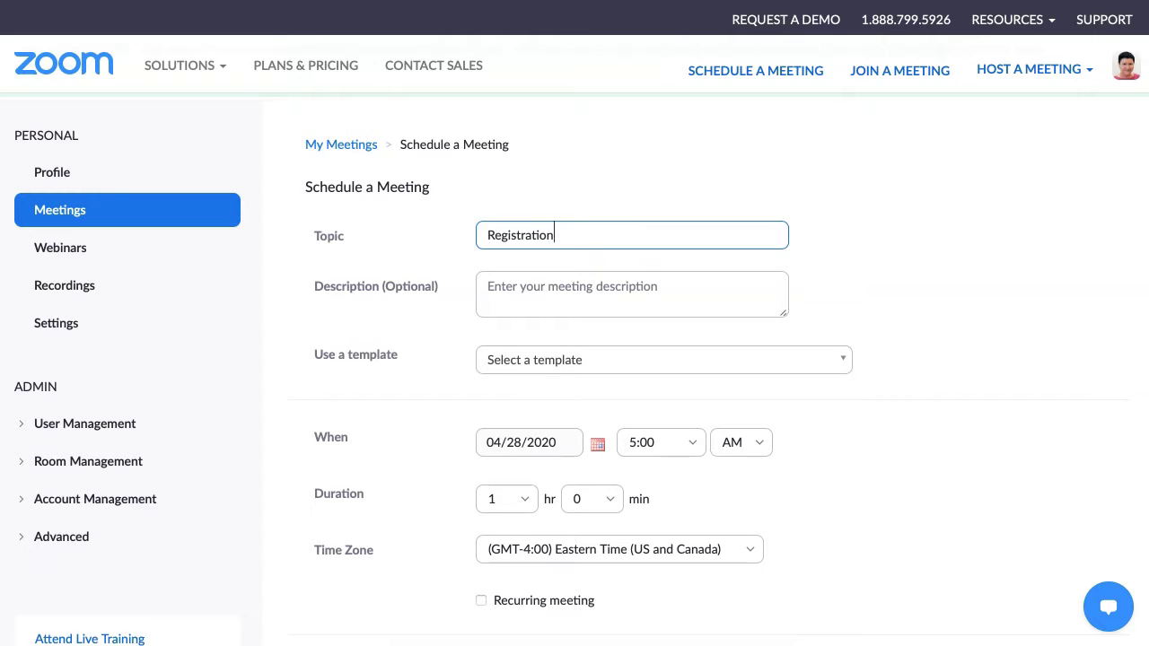
# Set the meeting's start time to 4:30 AM and make registration required.
pyautogui.scroll(-1, 574, 404)
pyautogui.scroll(-1, 574, 359)
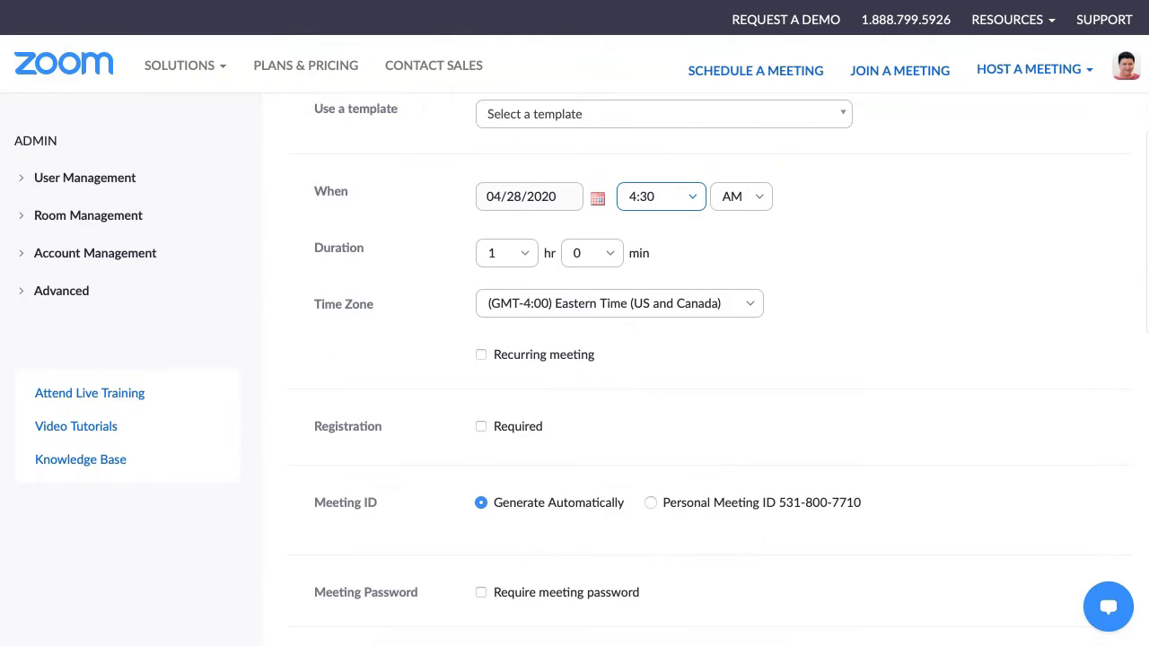
pyautogui.click(481, 426)
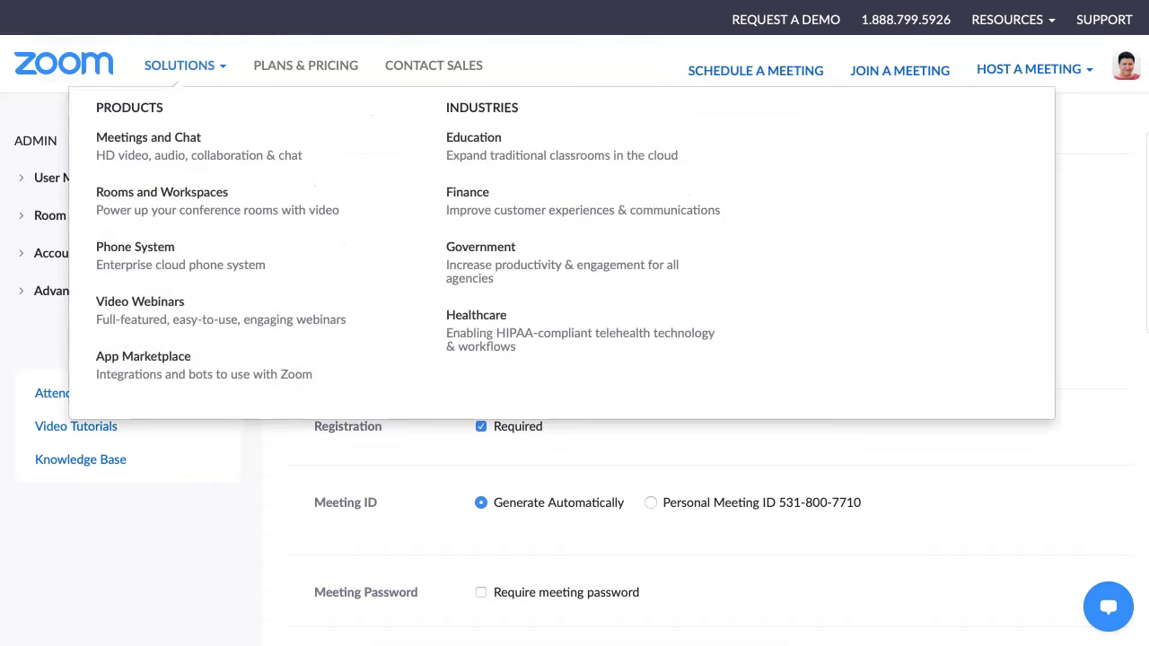
pyautogui.moveTo(184, 65)
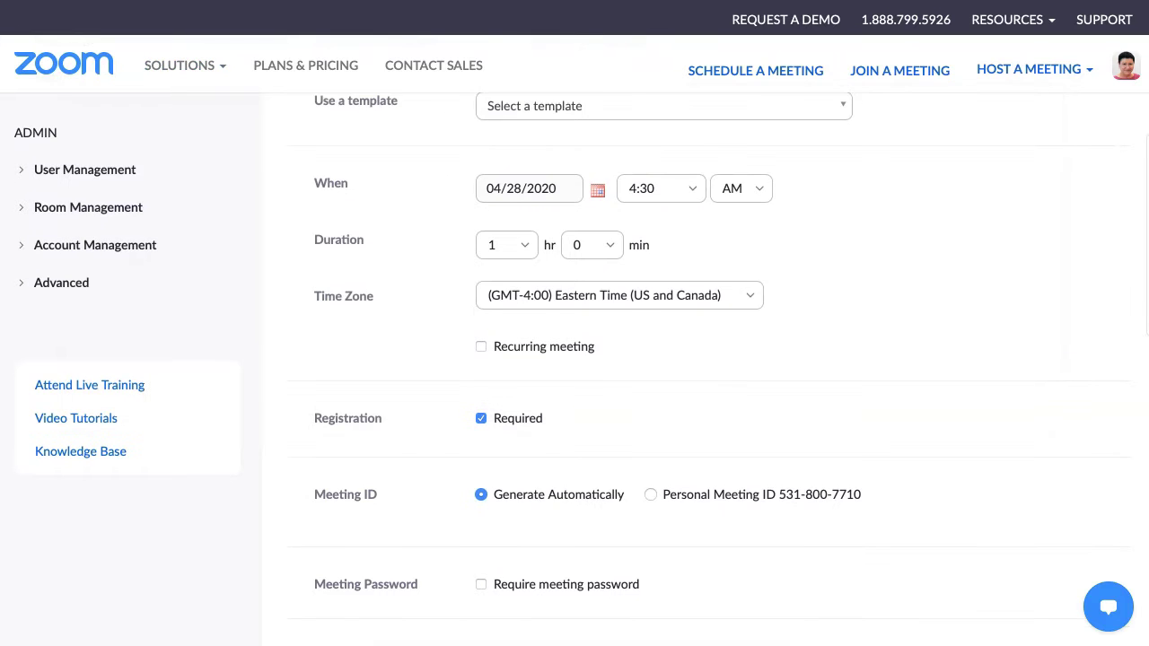
# Disable joining before the host in the meeting options and save the meeting.
pyautogui.scroll(-2, 574, 359)
pyautogui.scroll(-1, 574, 359)
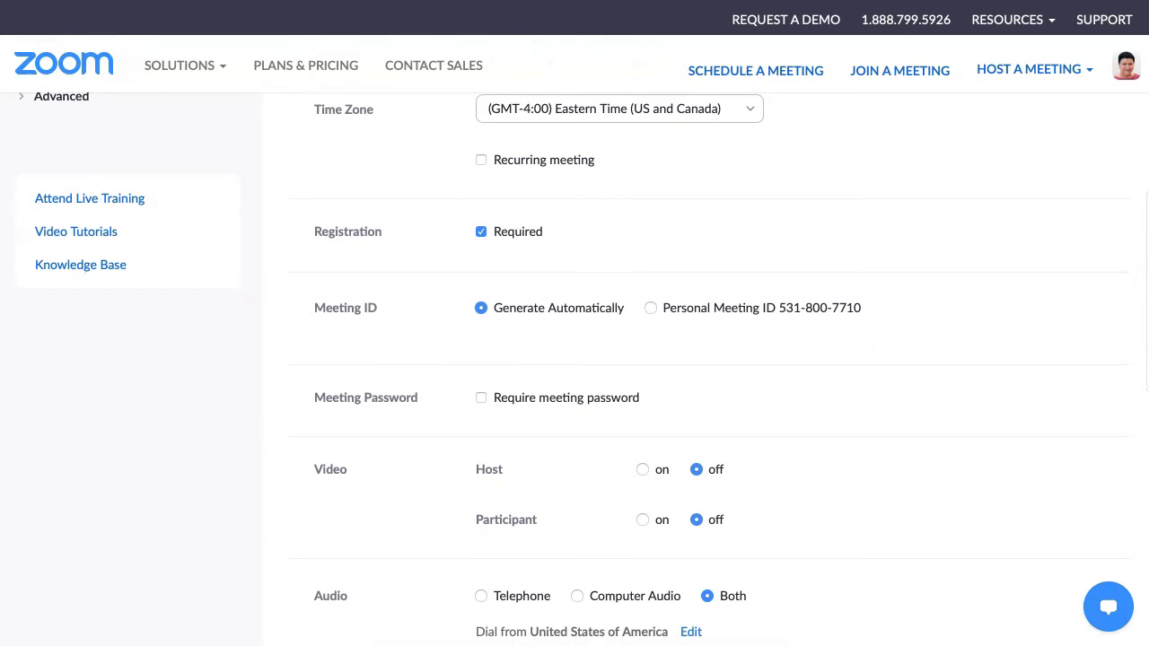
pyautogui.scroll(-2, 575, 359)
pyautogui.scroll(-2, 575, 359)
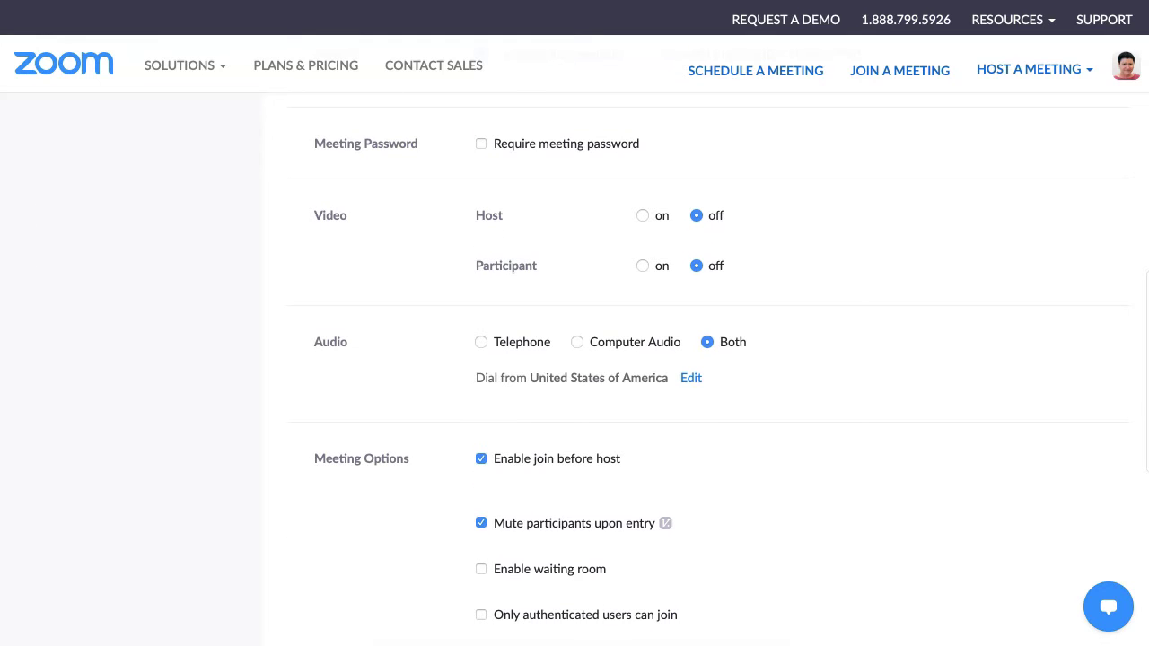
pyautogui.click(481, 459)
pyautogui.scroll(-2, 575, 359)
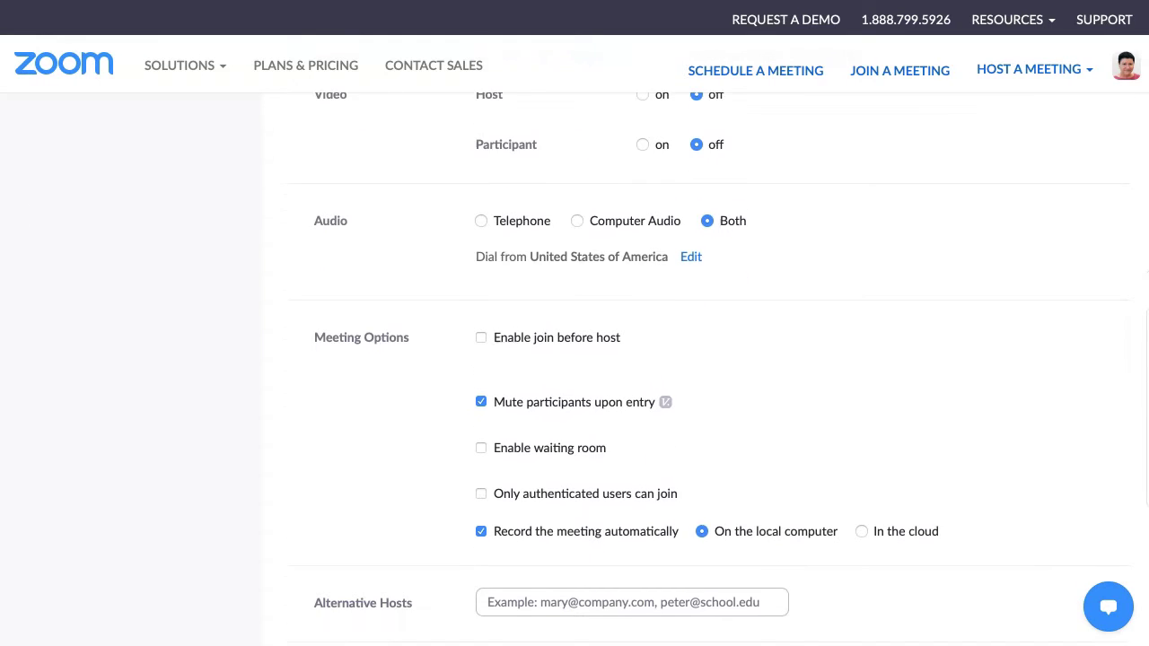
pyautogui.scroll(-1, 575, 359)
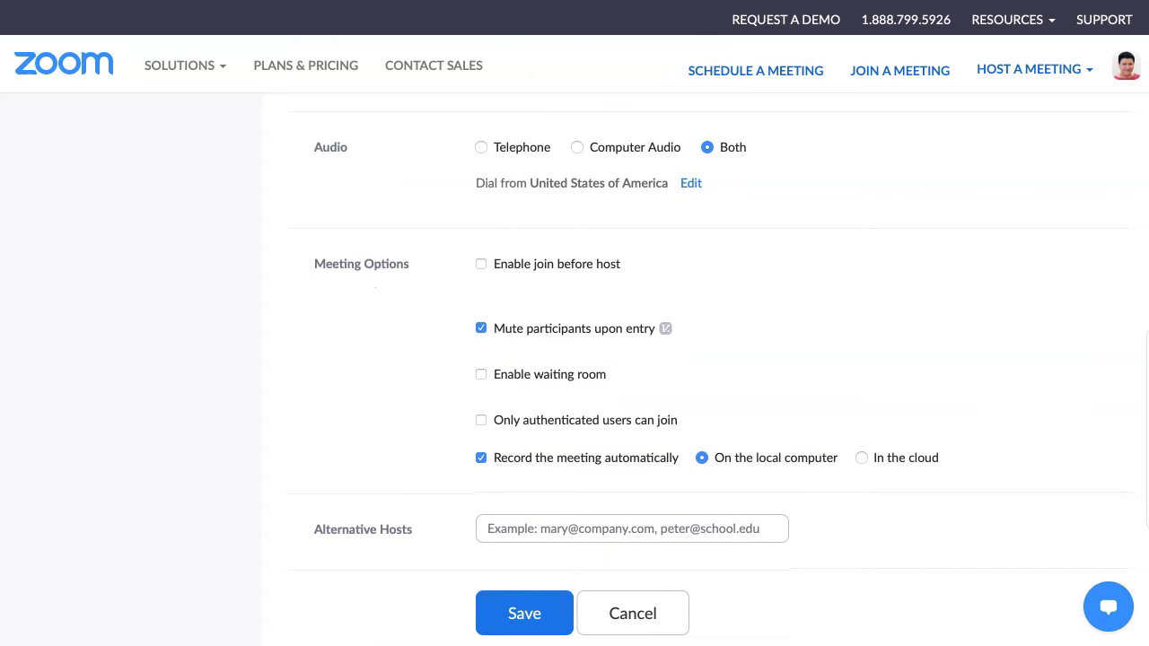
pyautogui.click(524, 614)
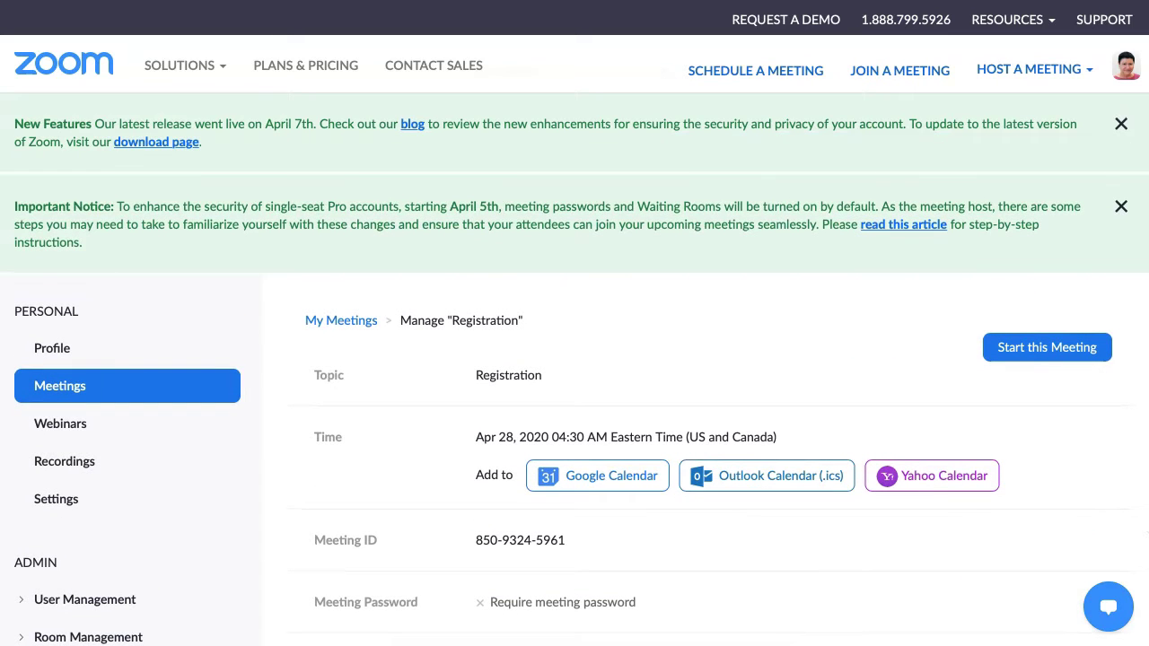
# Examine the saved meeting's time, registration link, video, audio and meeting options.
pyautogui.scroll(-2, 574, 359)
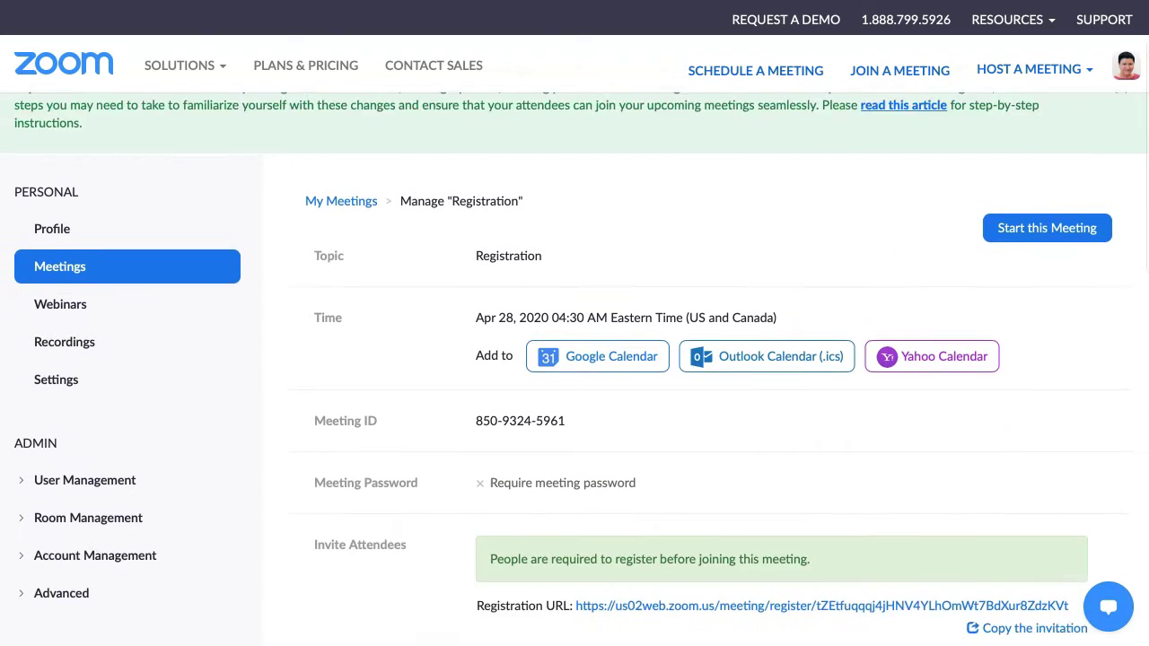
pyautogui.scroll(-1, 575, 359)
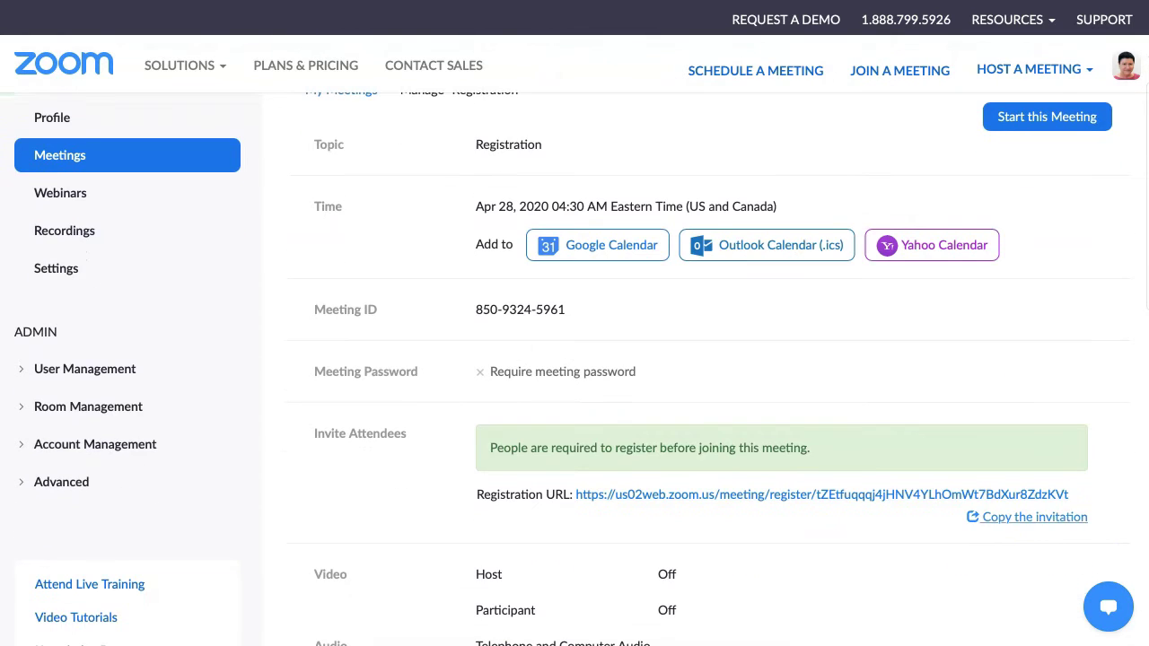
pyautogui.scroll(-3, 574, 359)
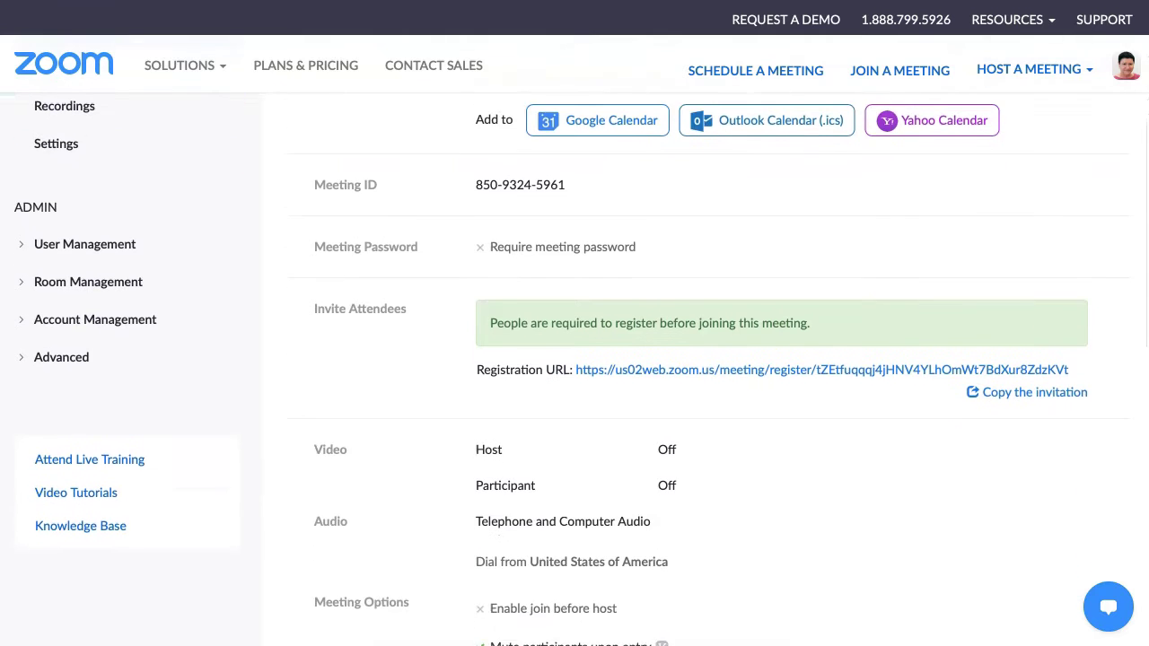
pyautogui.scroll(-1, 575, 359)
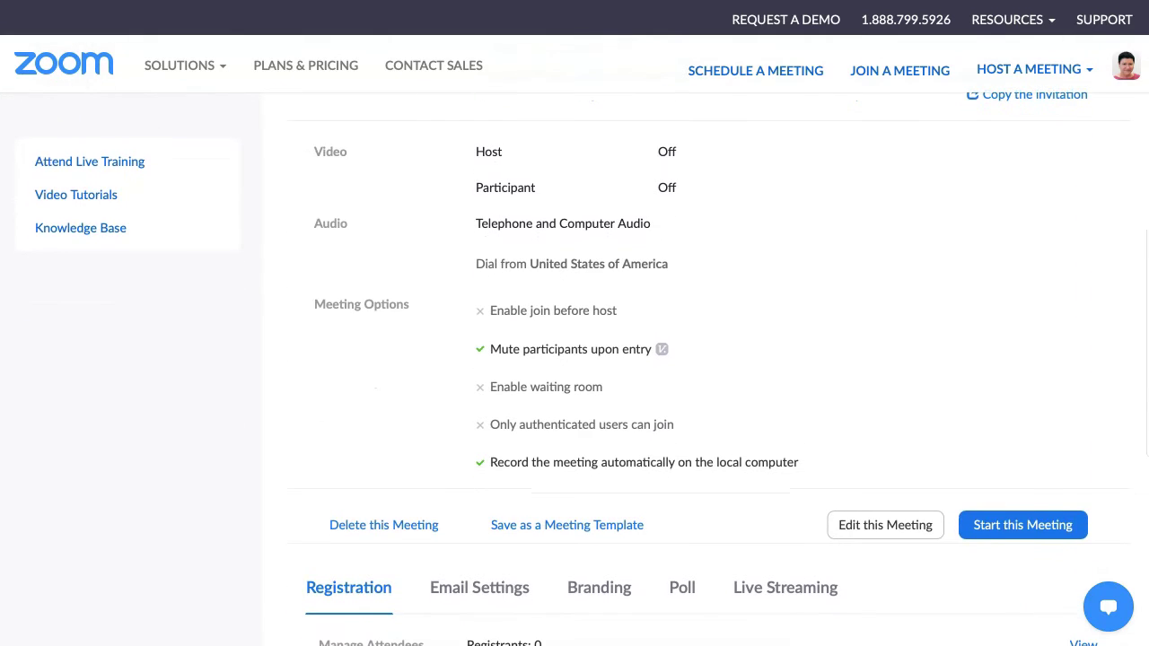
pyautogui.scroll(-1, 574, 359)
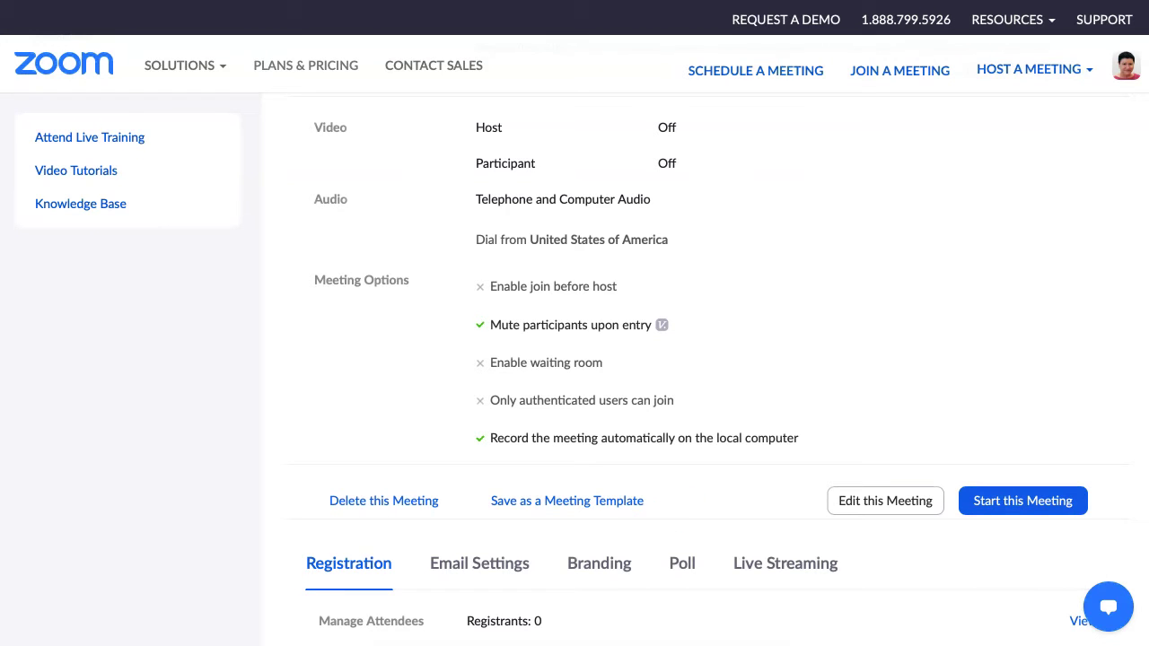
pyautogui.scroll(-3, 598, 468)
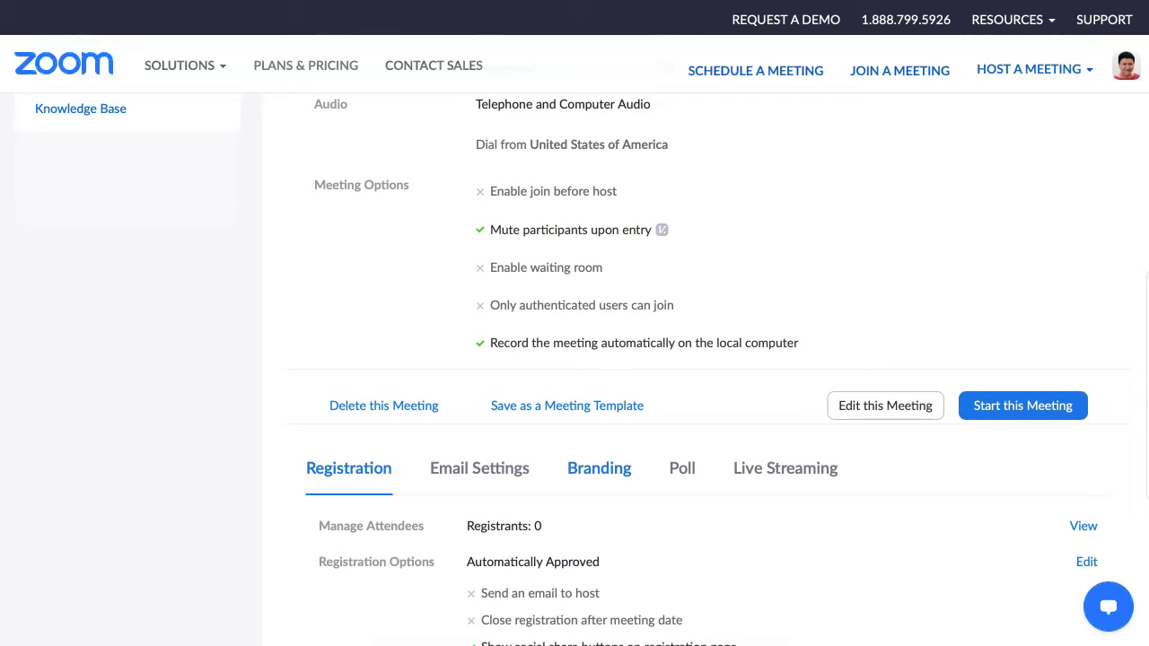
# Open the meeting's branding settings and review the banner and logo image requirements.
pyautogui.click(598, 467)
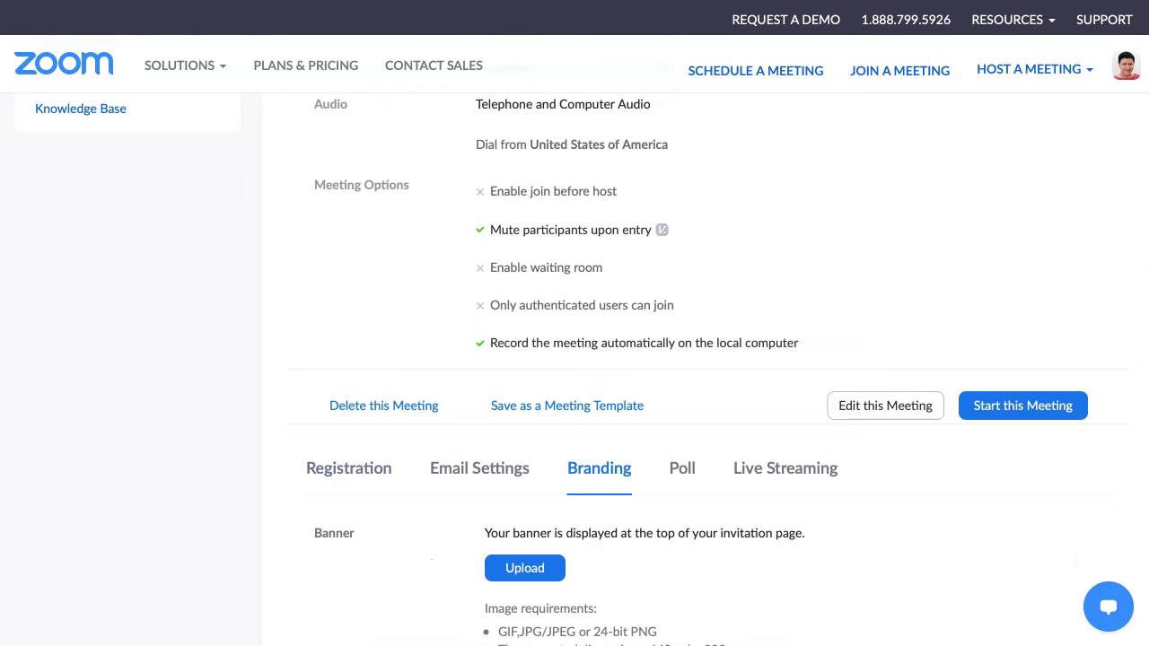
pyautogui.scroll(-2, 593, 369)
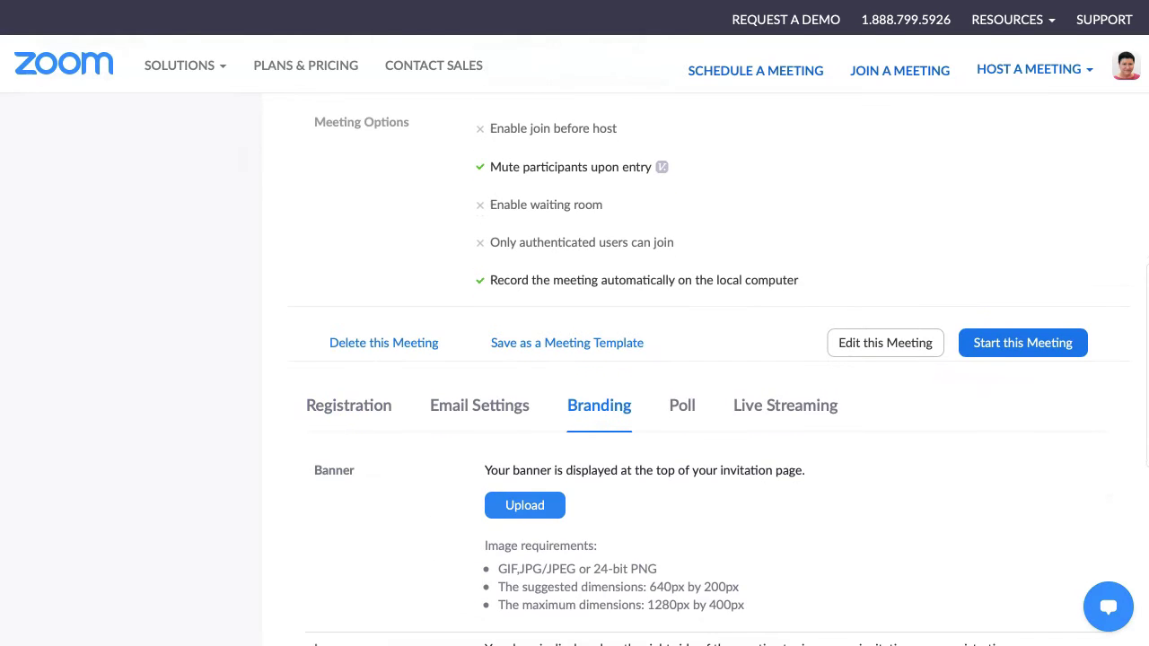
pyautogui.scroll(-4, 702, 369)
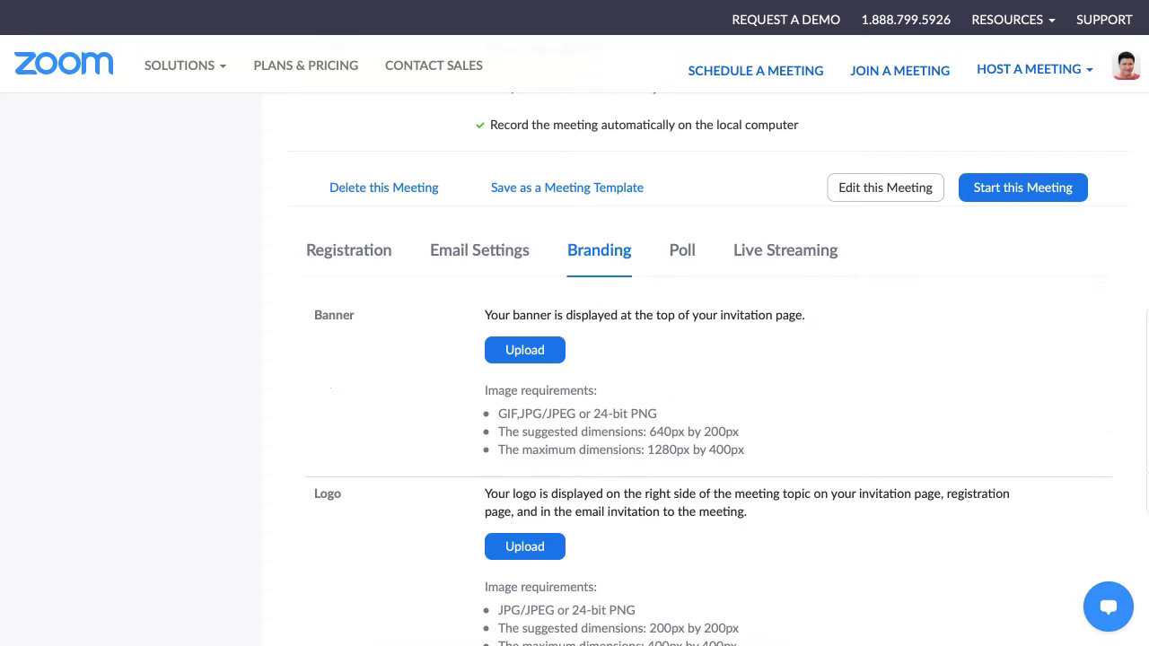
pyautogui.scroll(-2, 708, 369)
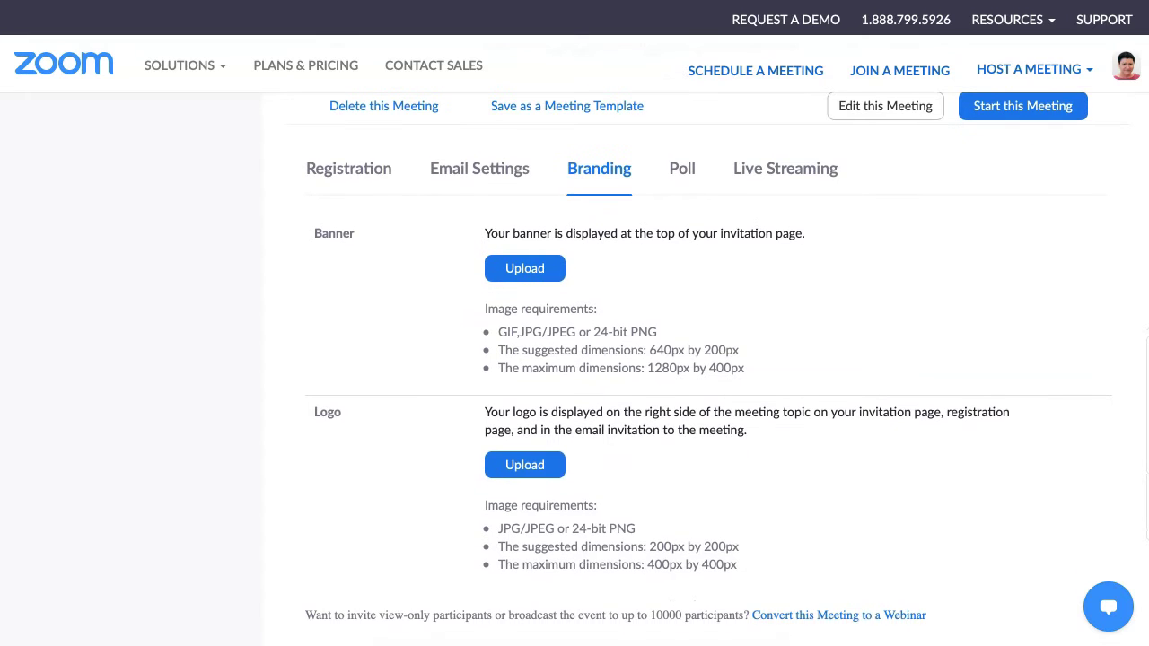
# Open the option to save the Registration meeting as a meeting template and close it without saving.
pyautogui.scroll(6, 708, 369)
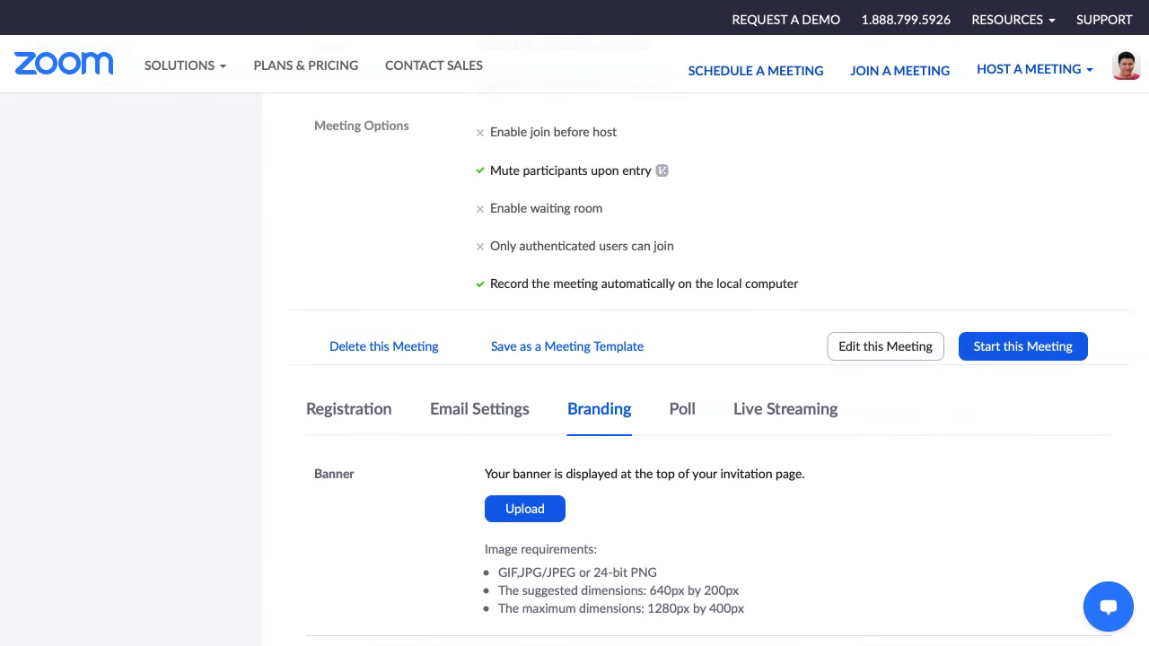
pyautogui.click(567, 346)
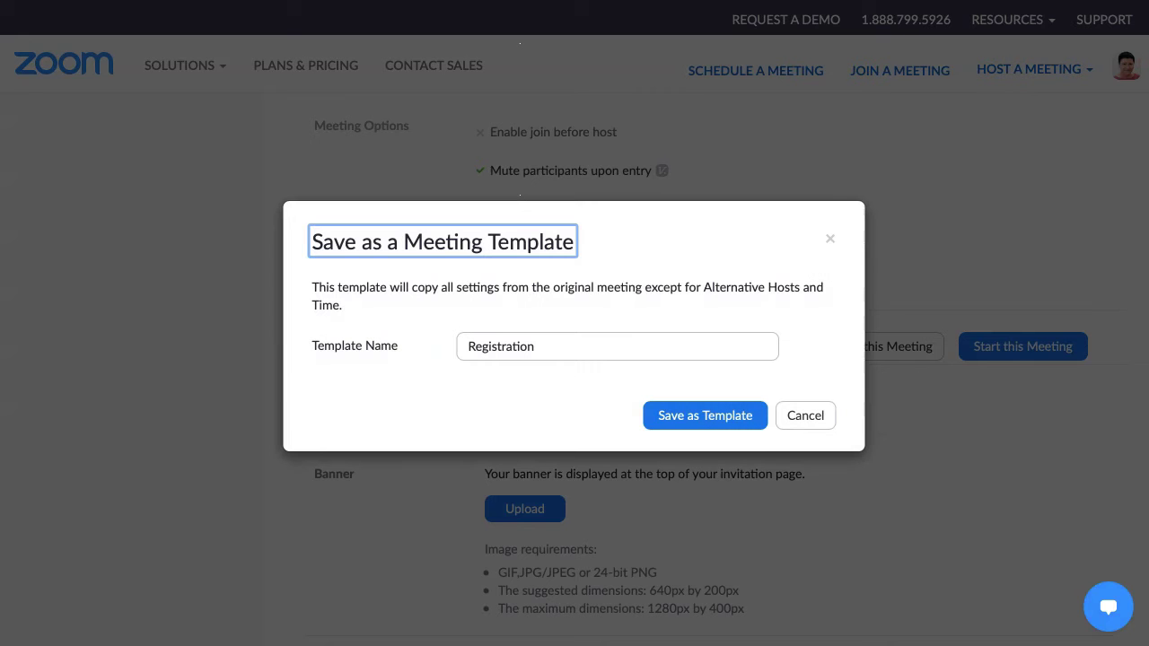
pyautogui.click(805, 416)
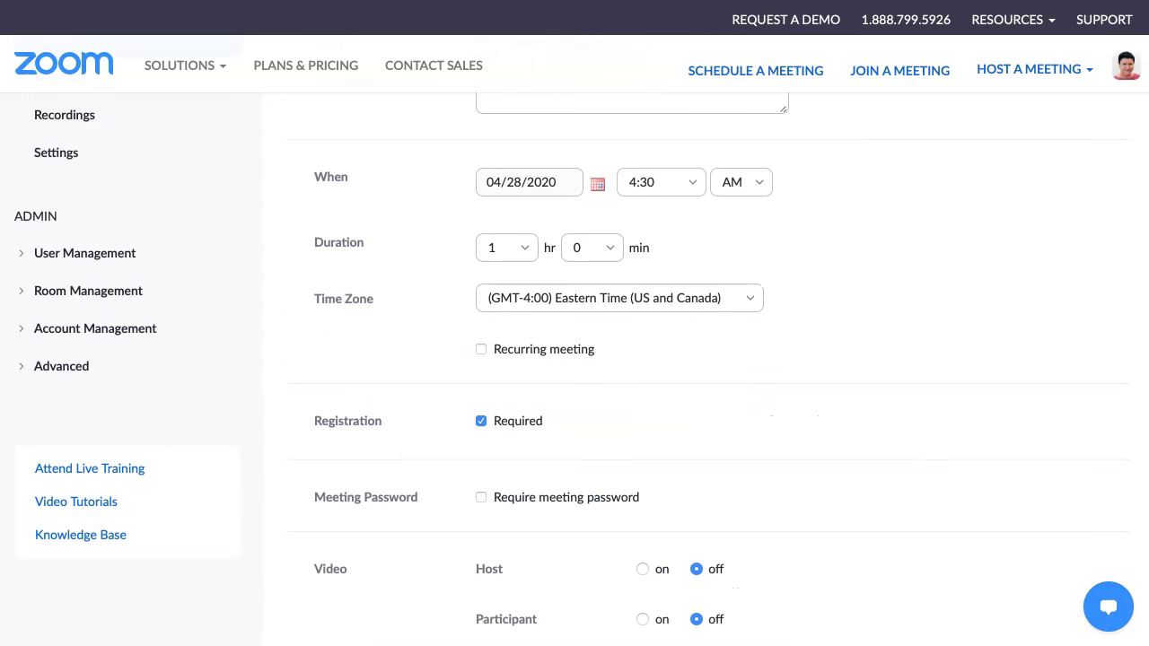
# Open the Registration meeting for editing and examine its schedule, registration, password and video settings.
pyautogui.scroll(-3, 574, 359)
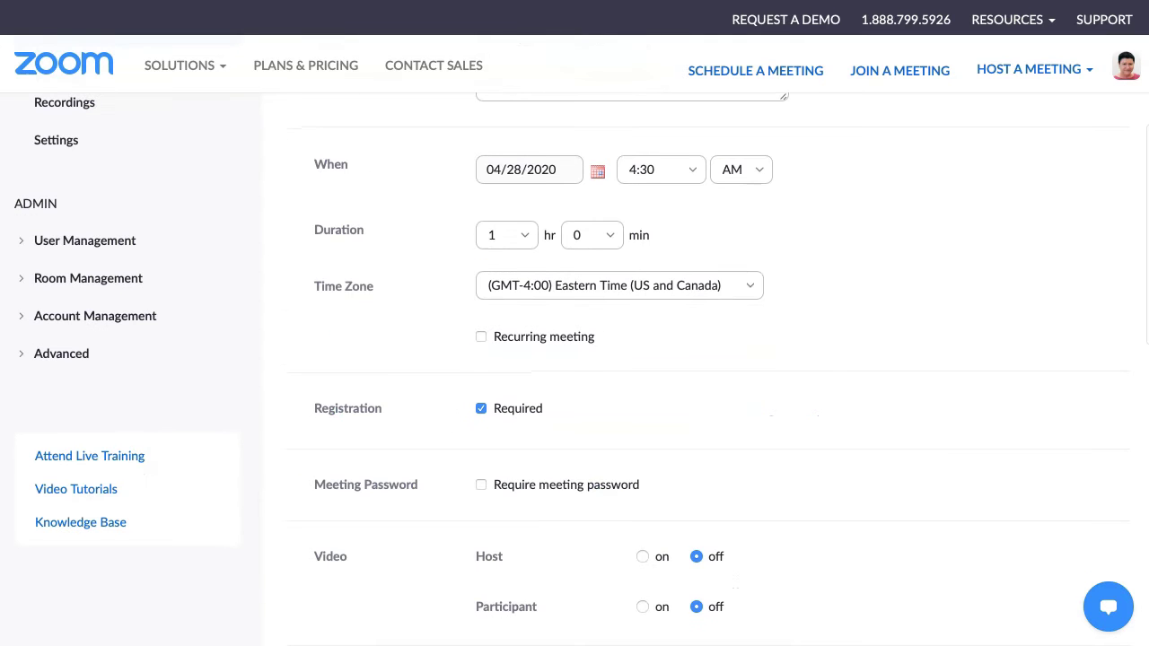
pyautogui.scroll(-2, 705, 368)
pyautogui.scroll(2, 705, 368)
pyautogui.scroll(3, 575, 359)
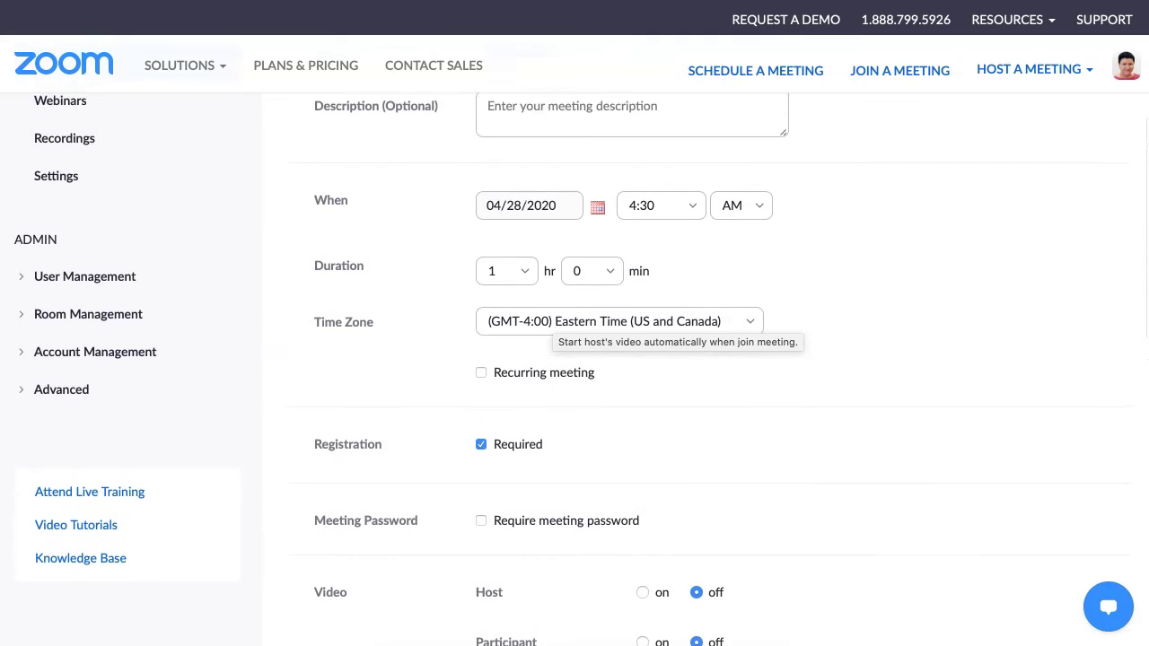
pyautogui.scroll(-10, 575, 359)
pyautogui.scroll(10, 574, 359)
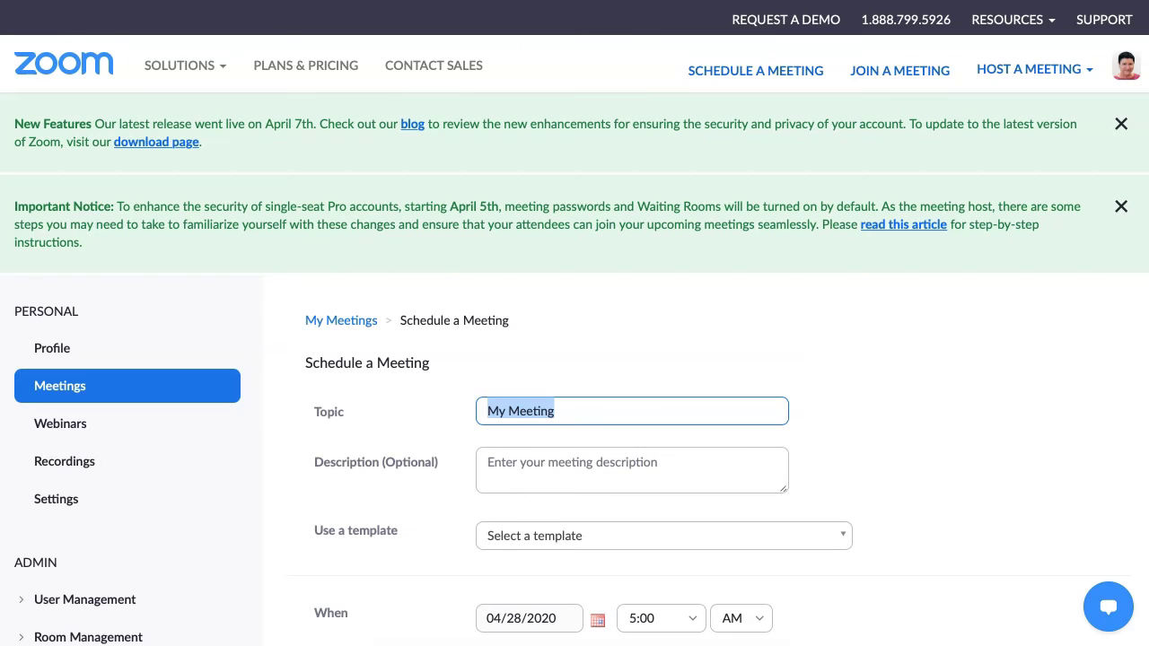
# Enter "Registration" as the topic of another new meeting and apply the Self-Care for Educators template.
pyautogui.write('Registration')
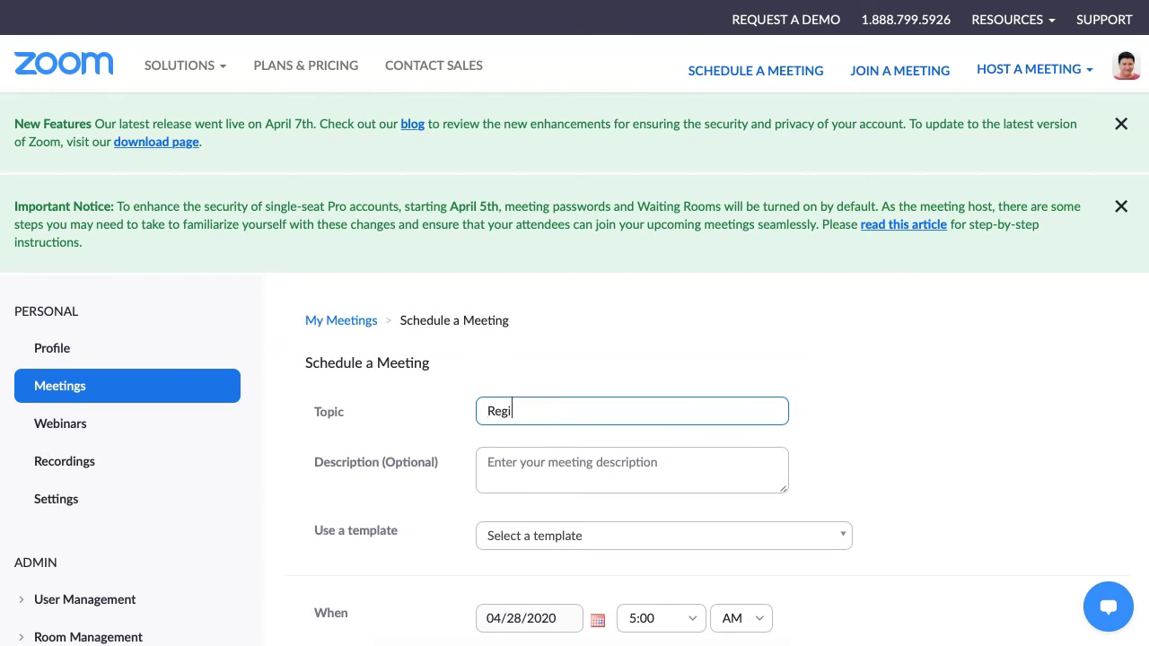
pyautogui.scroll(-2, 575, 331)
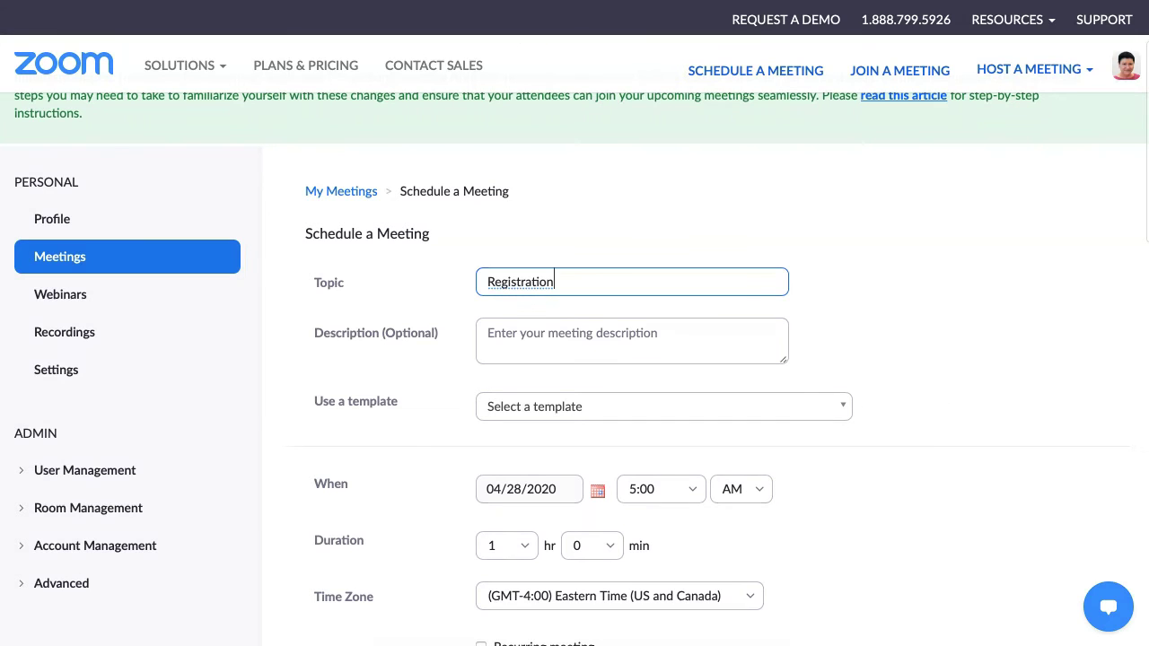
pyautogui.click(663, 406)
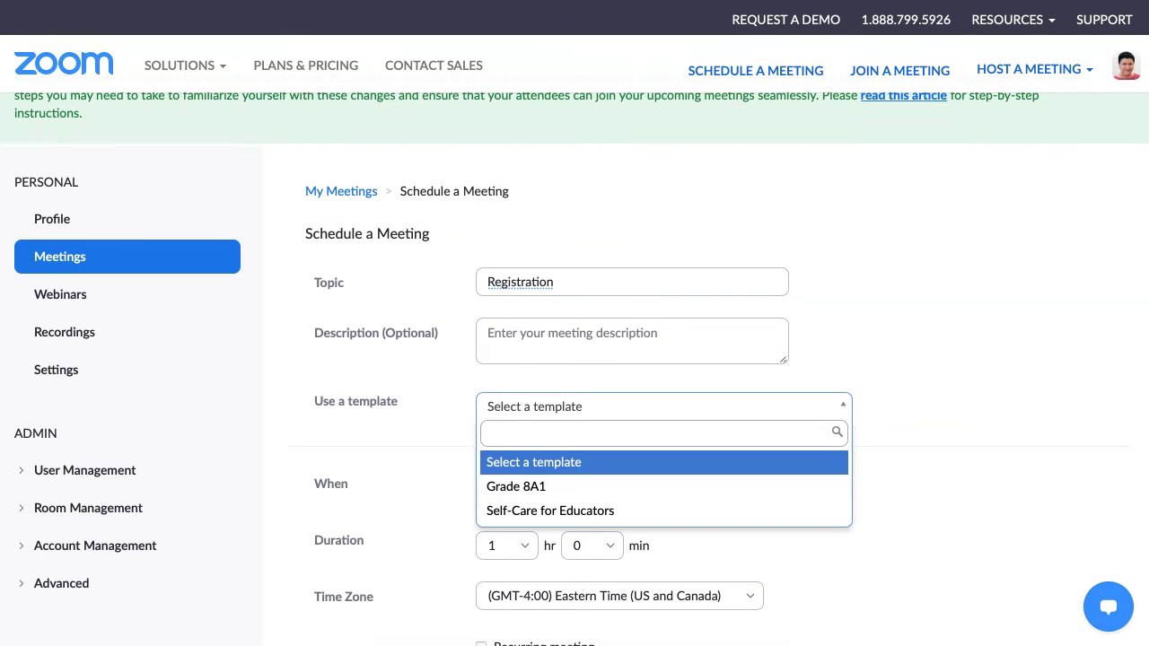
pyautogui.press('Down')
pyautogui.press('Down')
pyautogui.press('Return')
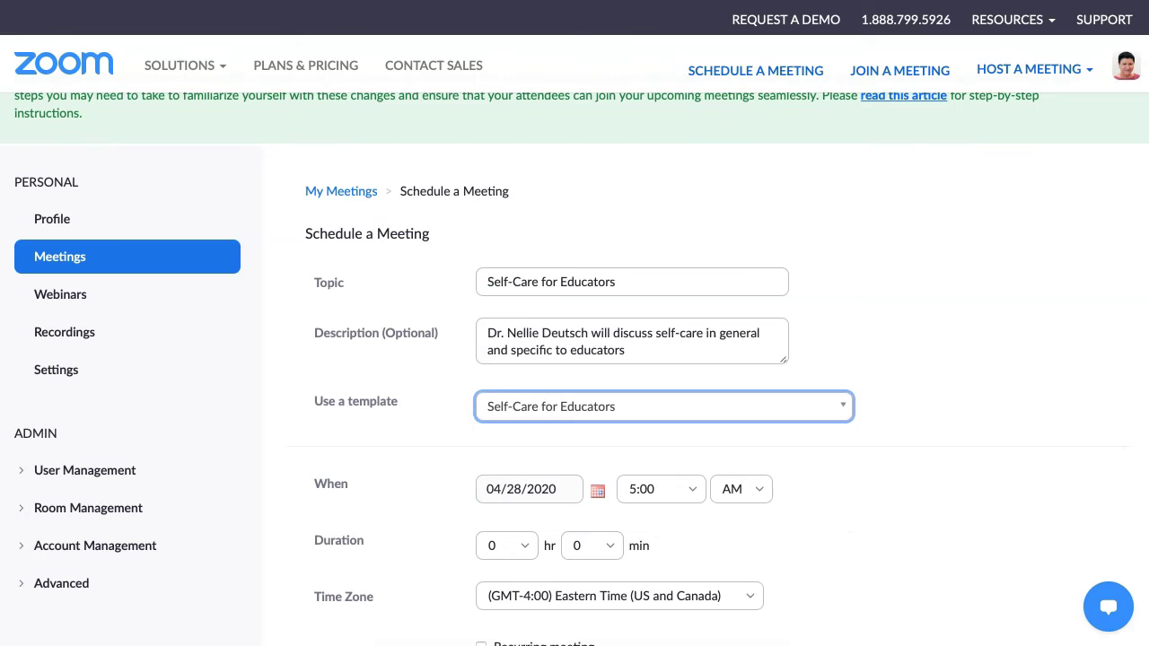
# Turn off joining before host in the Self-Care for Educators meeting options and save the meeting.
pyautogui.scroll(-5, 575, 359)
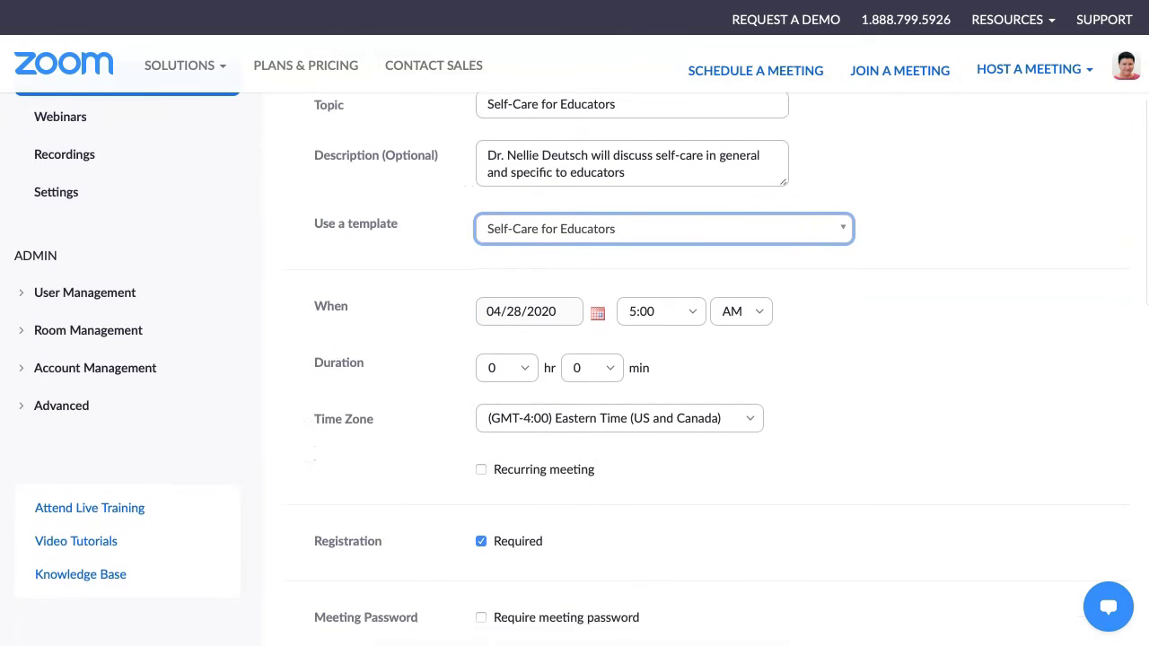
pyautogui.scroll(-1, 574, 359)
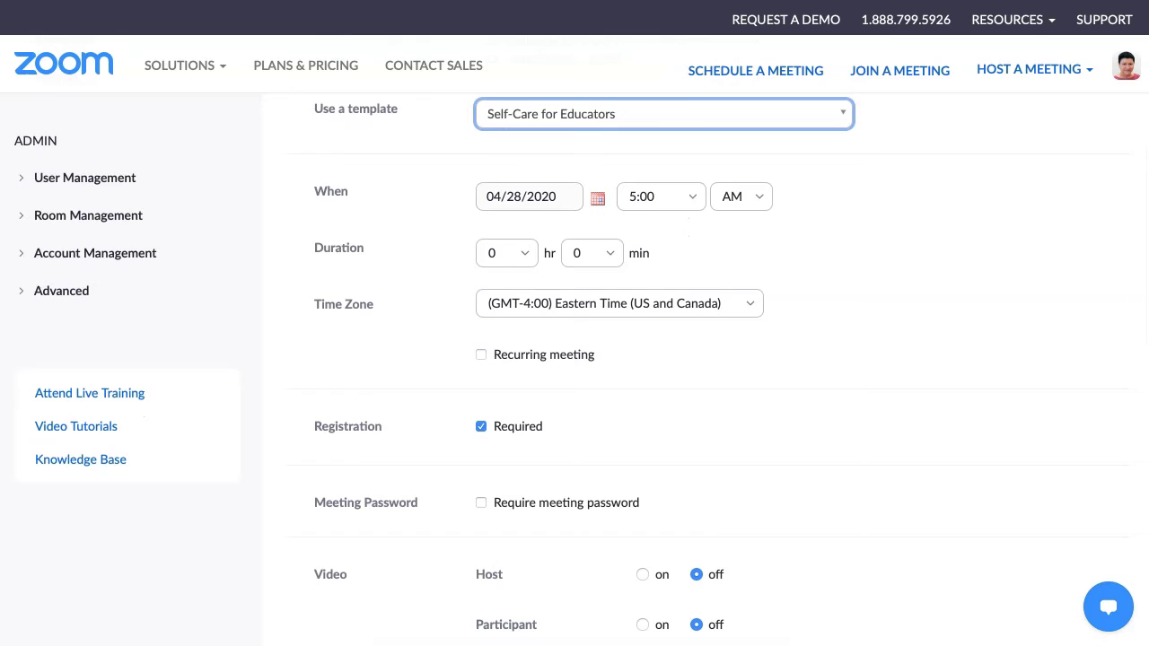
pyautogui.scroll(-4, 574, 359)
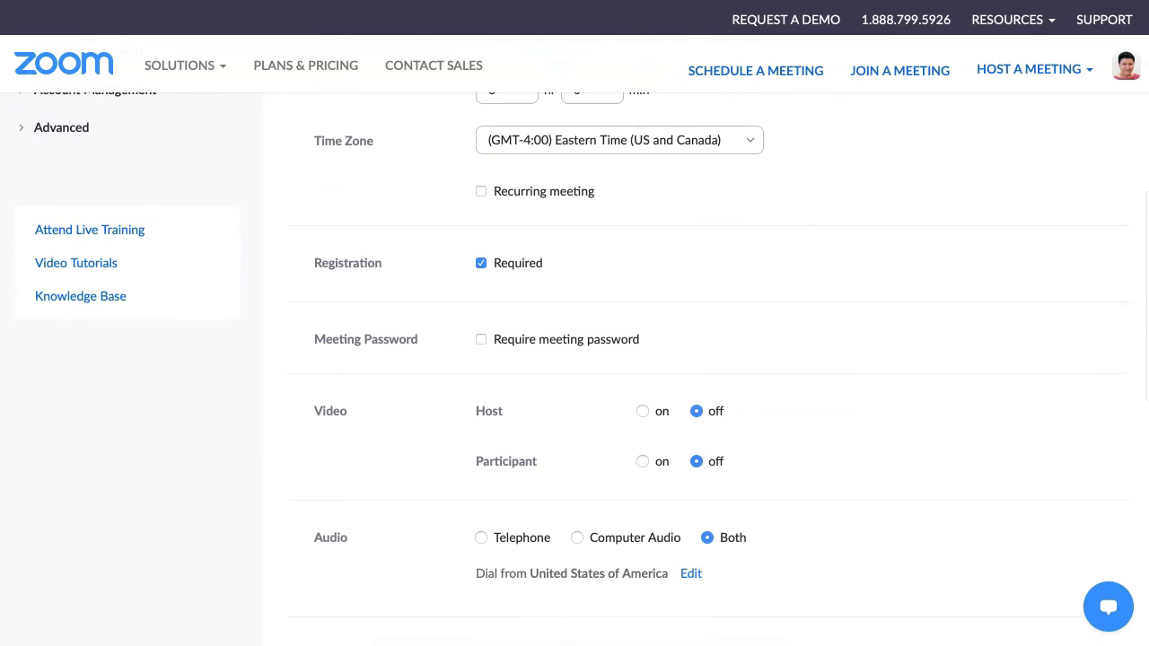
pyautogui.scroll(-7, 575, 359)
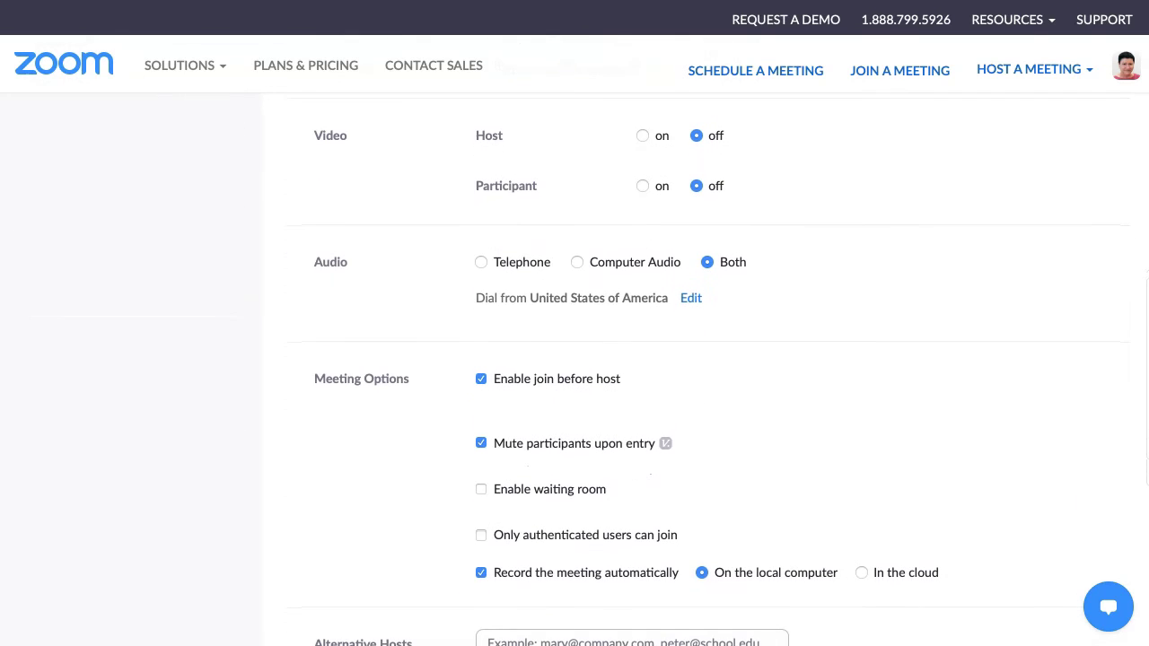
pyautogui.click(481, 379)
pyautogui.scroll(-3, 574, 359)
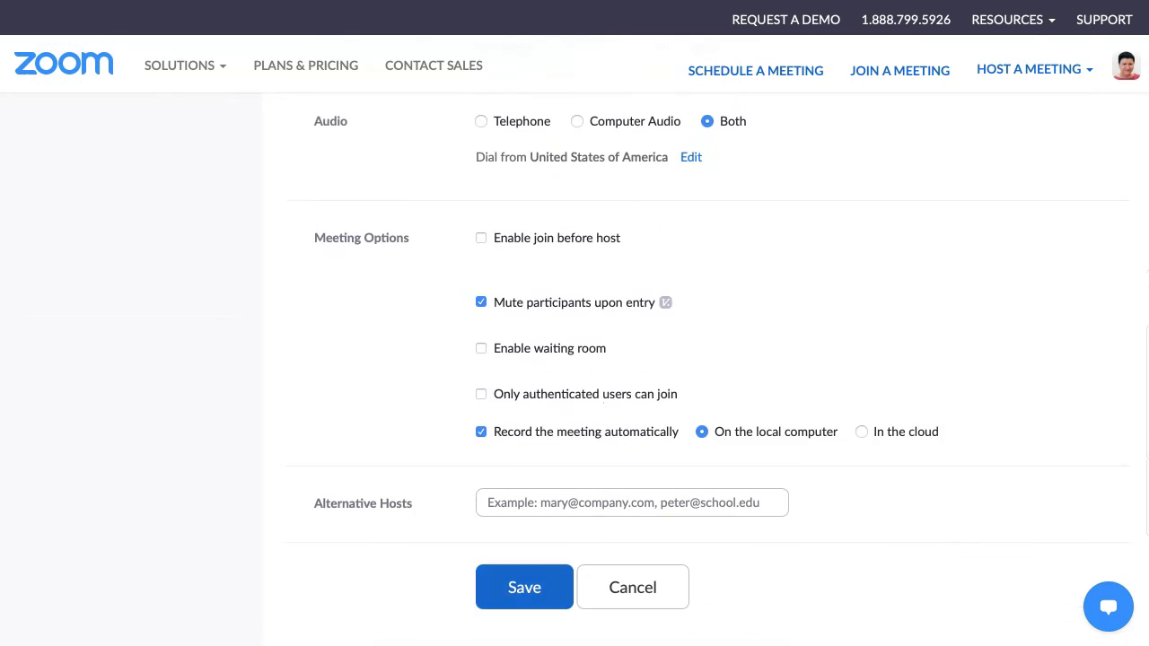
pyautogui.scroll(2, 574, 359)
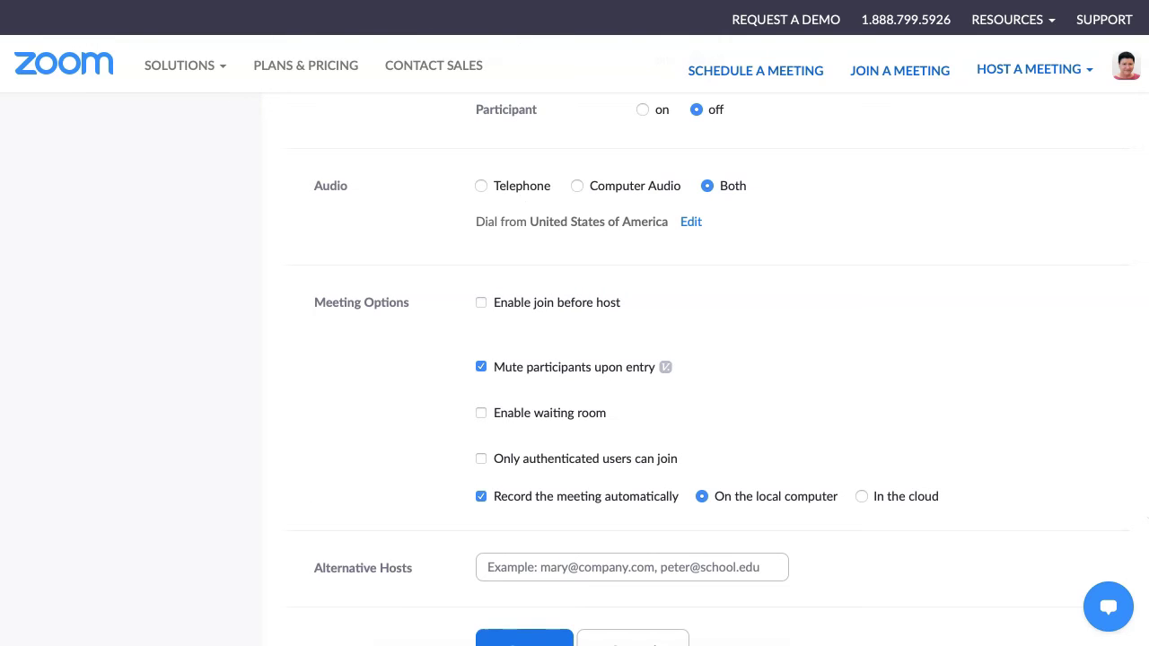
pyautogui.scroll(-5, 574, 359)
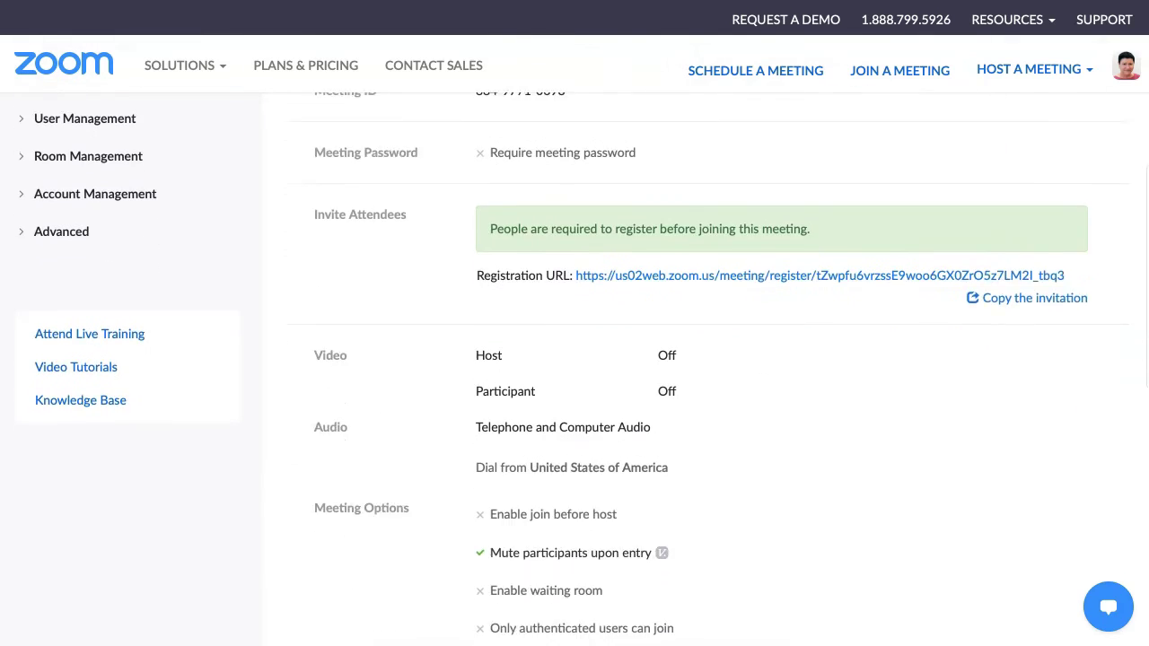
# Open the saved meeting's branding settings and review the banner, logo and their image requirements.
pyautogui.click(598, 457)
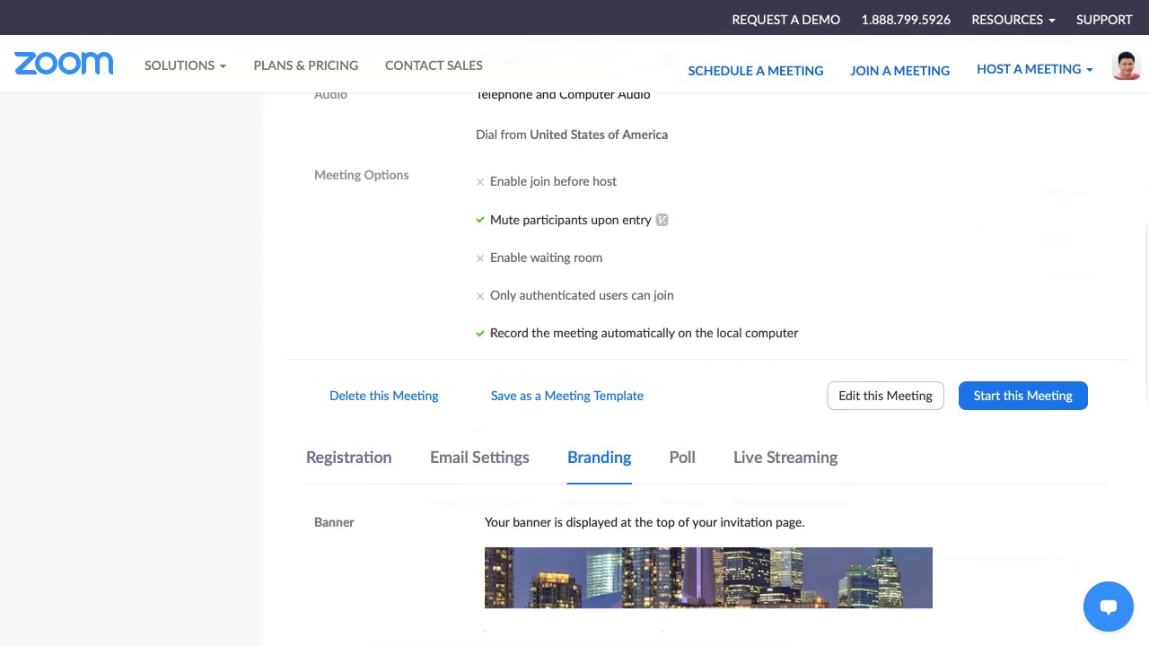
pyautogui.scroll(-2, 599, 457)
pyautogui.scroll(-3, 574, 359)
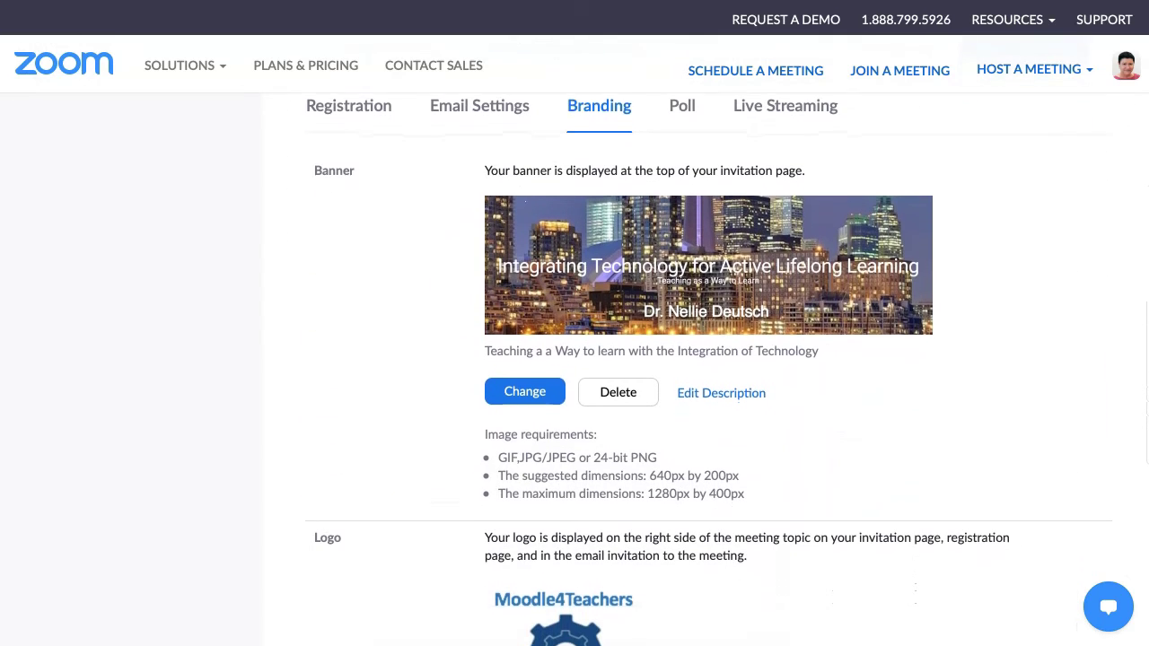
pyautogui.scroll(-3, 709, 359)
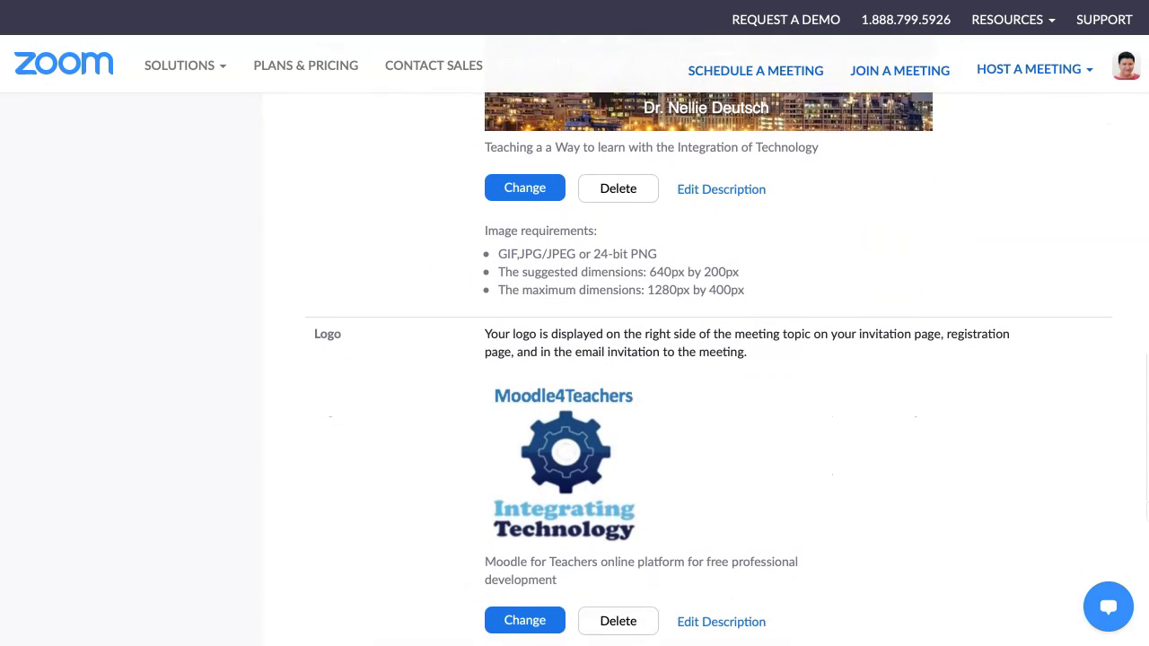
pyautogui.scroll(-3, 709, 359)
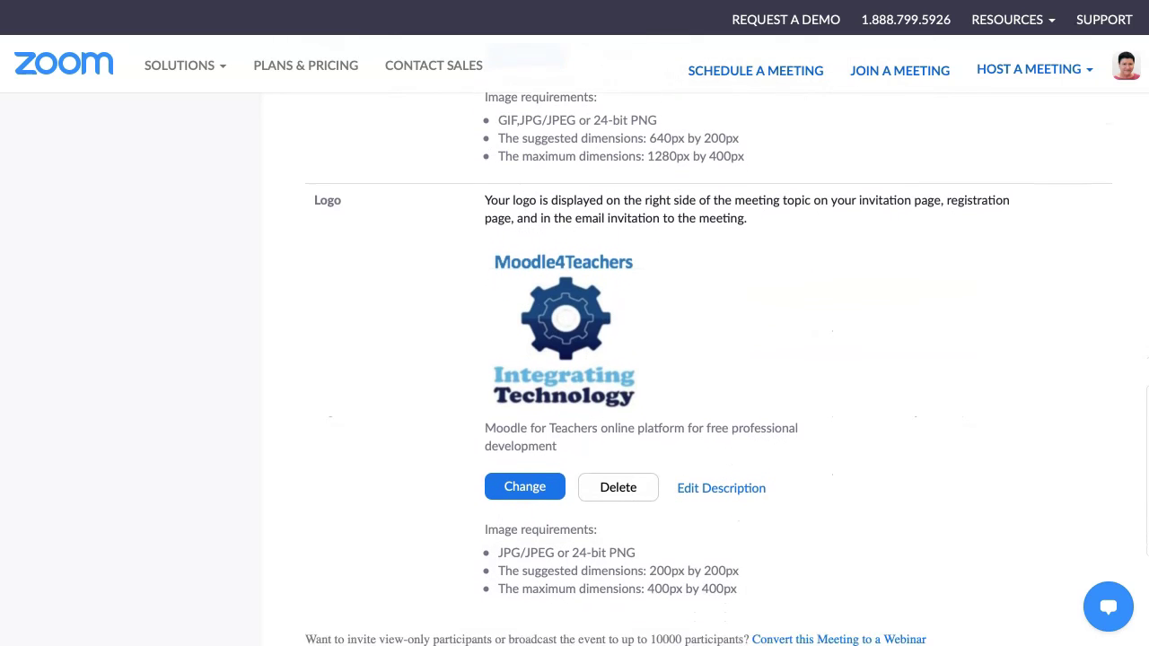
# View the polls carried over to the Self-Care for Educators meeting and its email settings.
pyautogui.scroll(9, 709, 359)
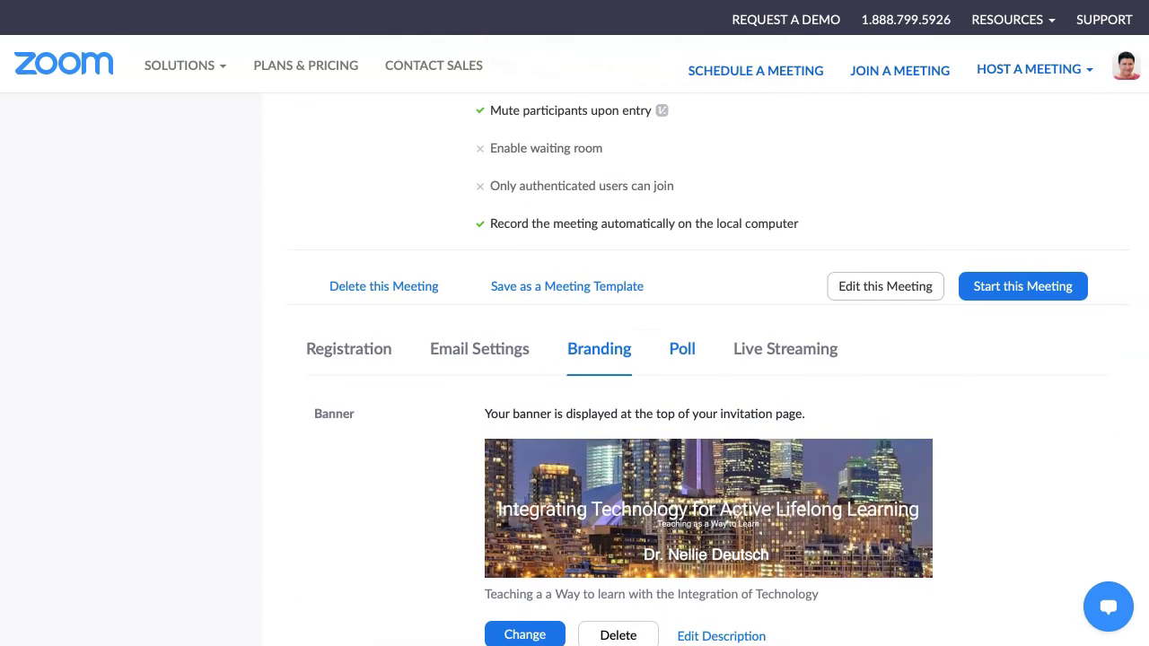
pyautogui.click(682, 349)
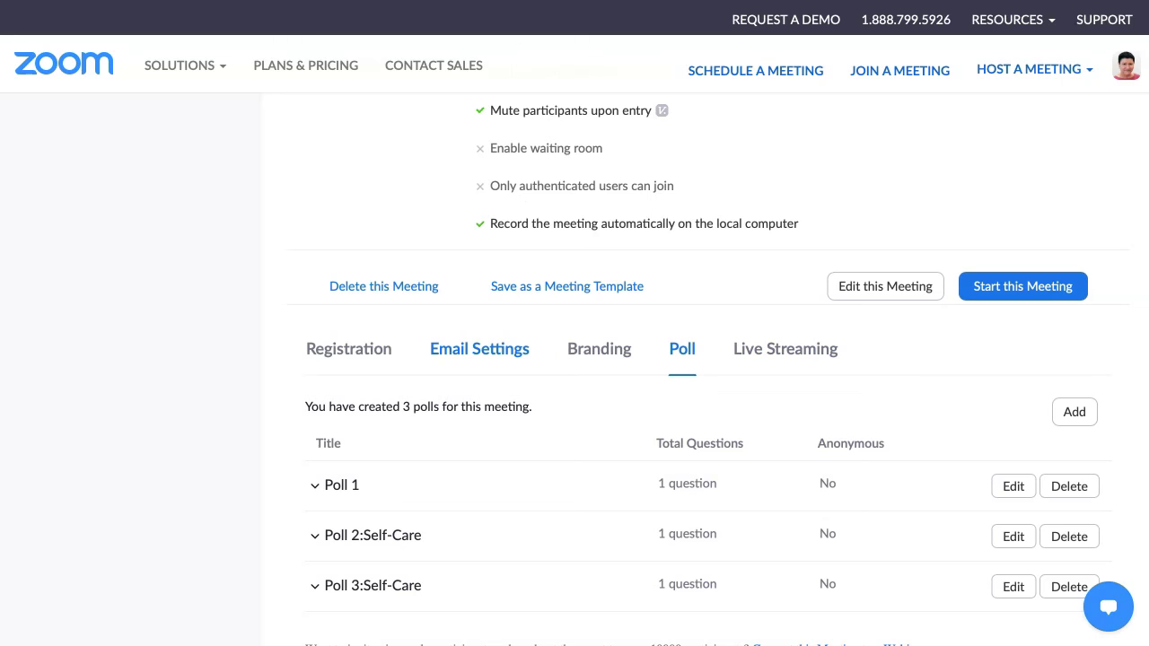
pyautogui.click(479, 348)
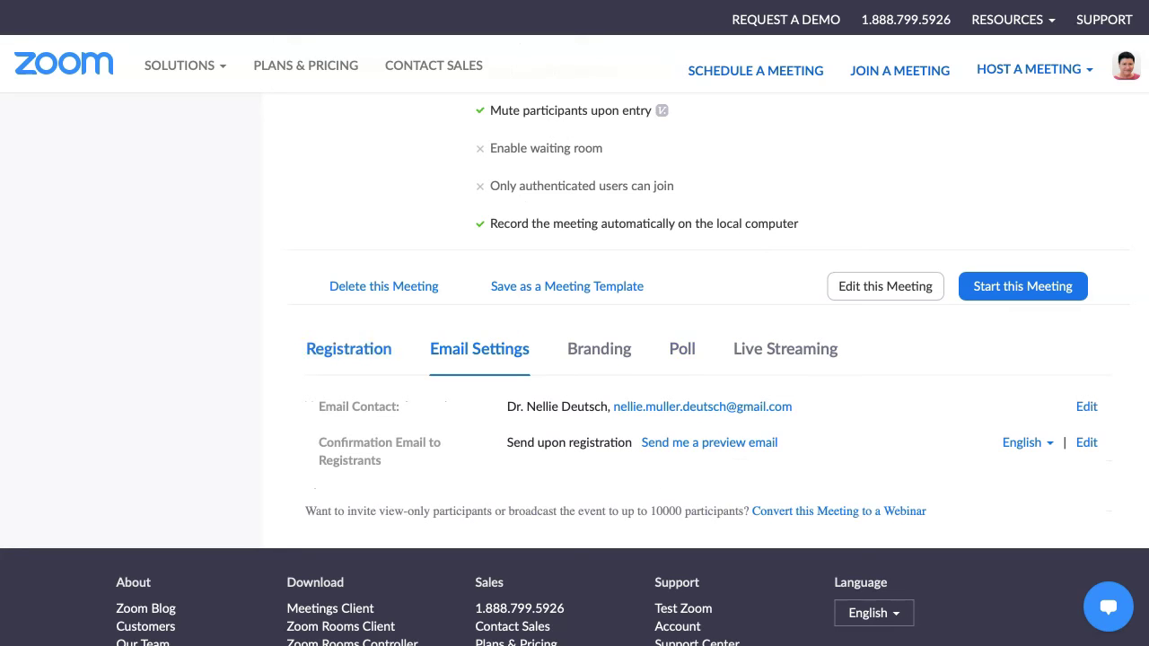
# Review the meeting's registration settings, and open and close its list of registrants.
pyautogui.click(348, 349)
pyautogui.scroll(-1, 575, 370)
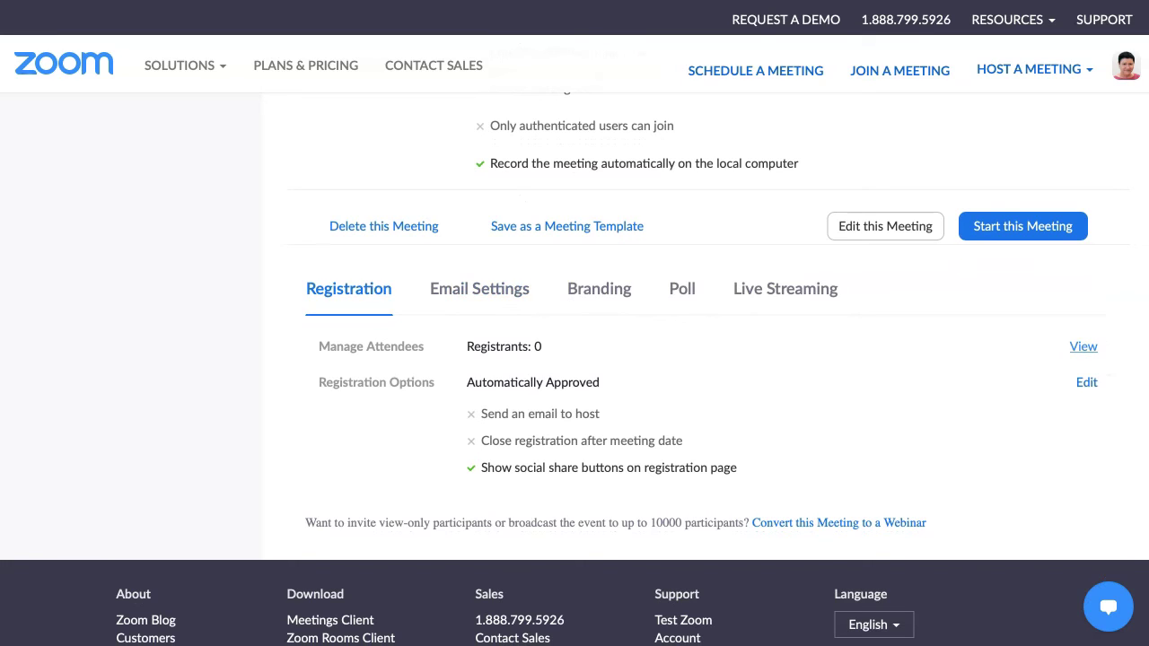
pyautogui.click(1084, 347)
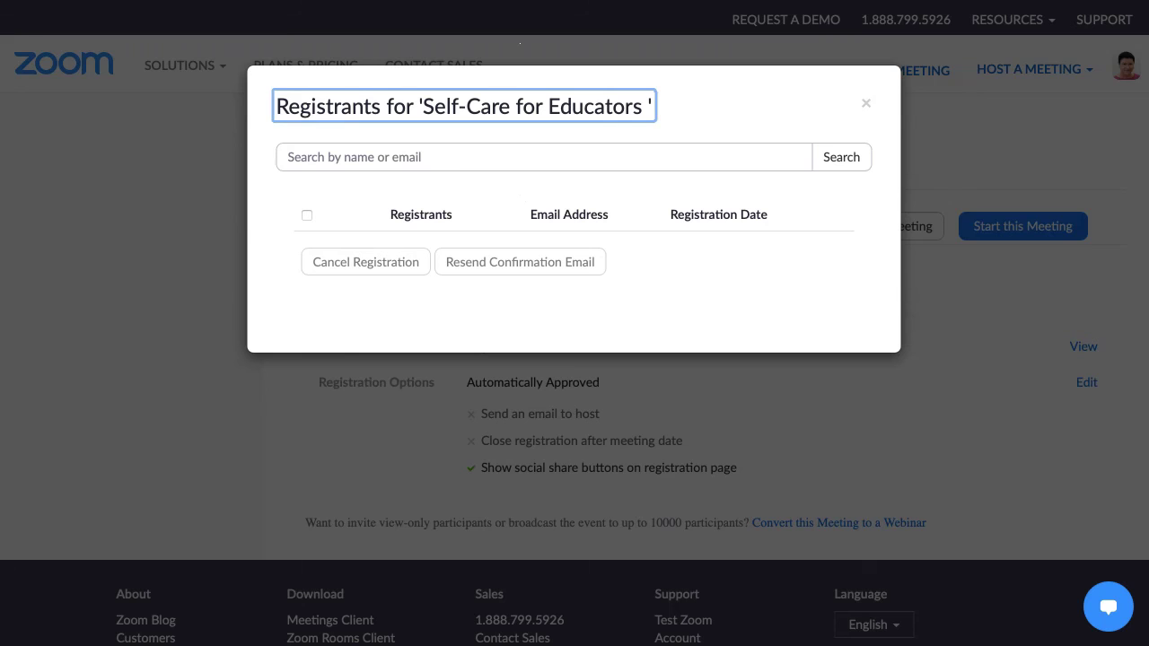
pyautogui.click(865, 103)
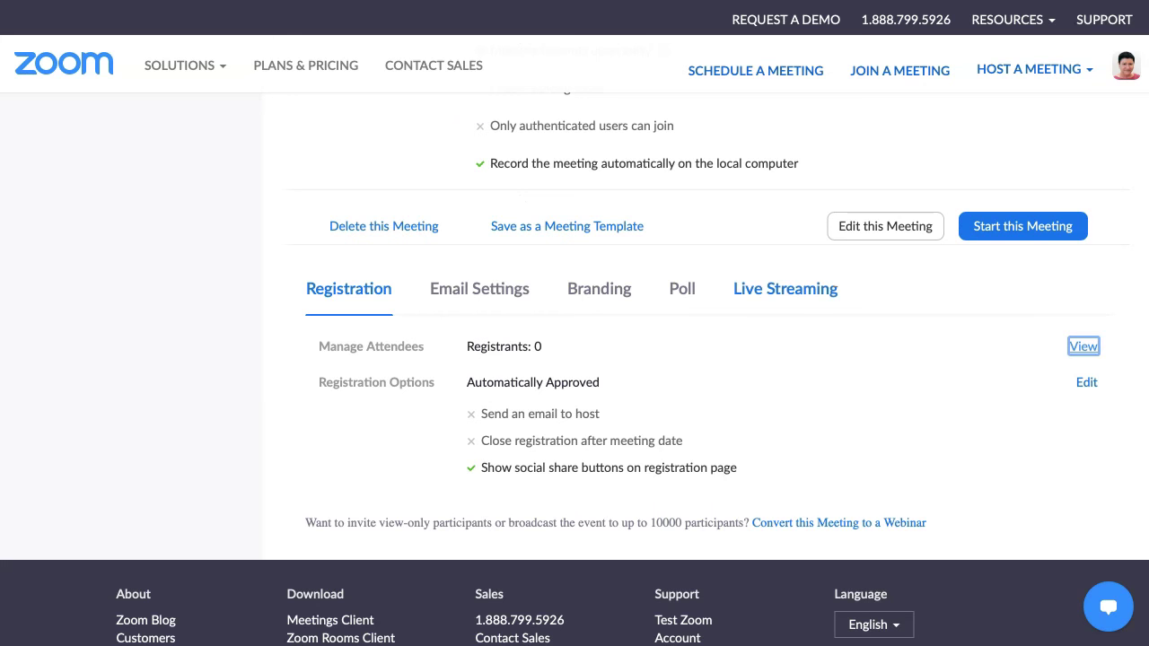